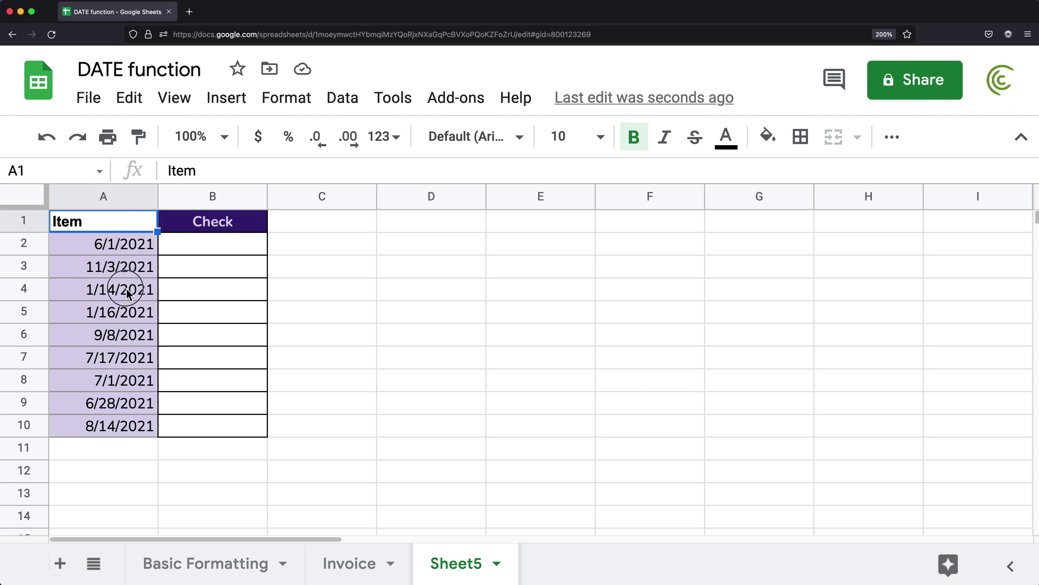
Step: Enter =A2>11/1/2021 in B2 and fill it down to B10, showing TRUE in every row
{"action": "left_click", "coordinate": [203, 244]}
{"action": "left_click", "coordinate": [115, 225]}
{"action": "key", "text": "super+equal"}
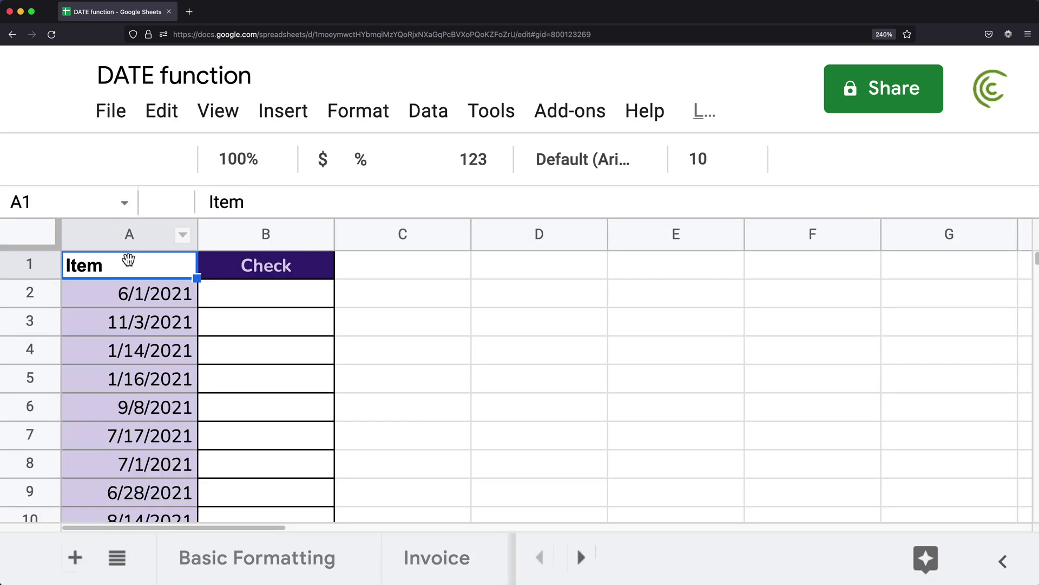
{"action": "left_click", "coordinate": [200, 248]}
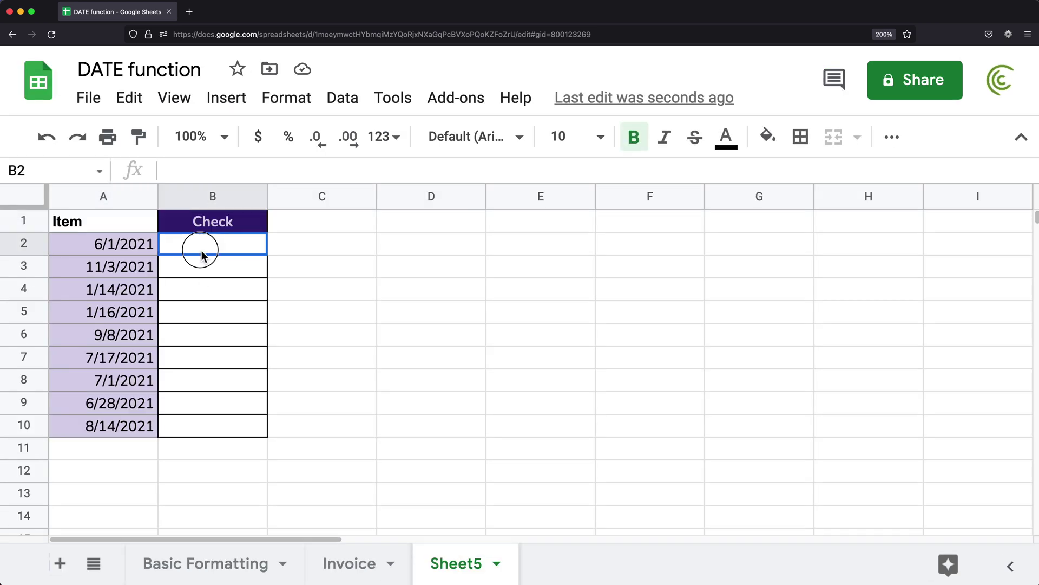
{"action": "type", "text": "="}
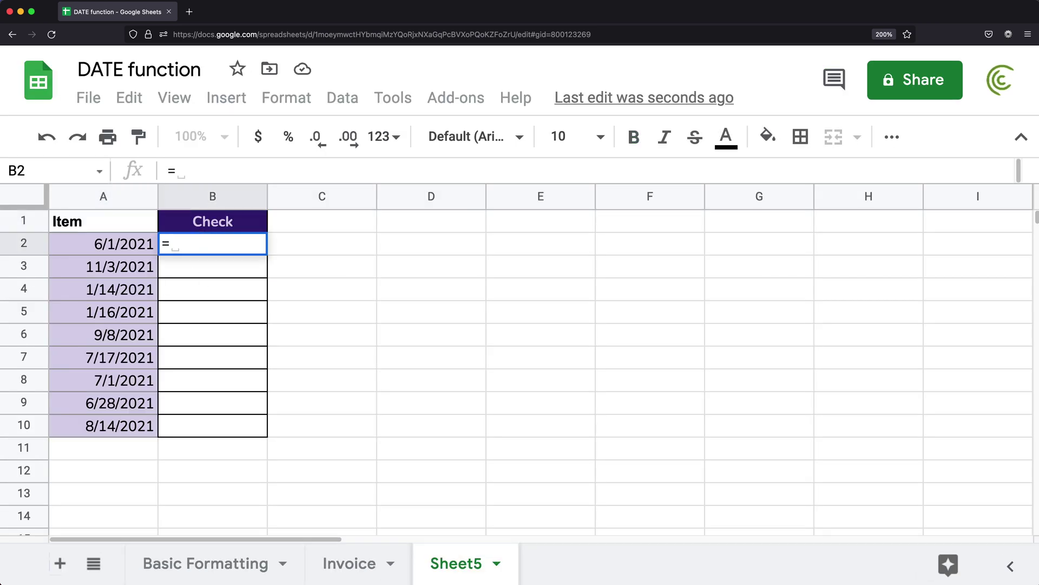
{"action": "left_click", "coordinate": [107, 248]}
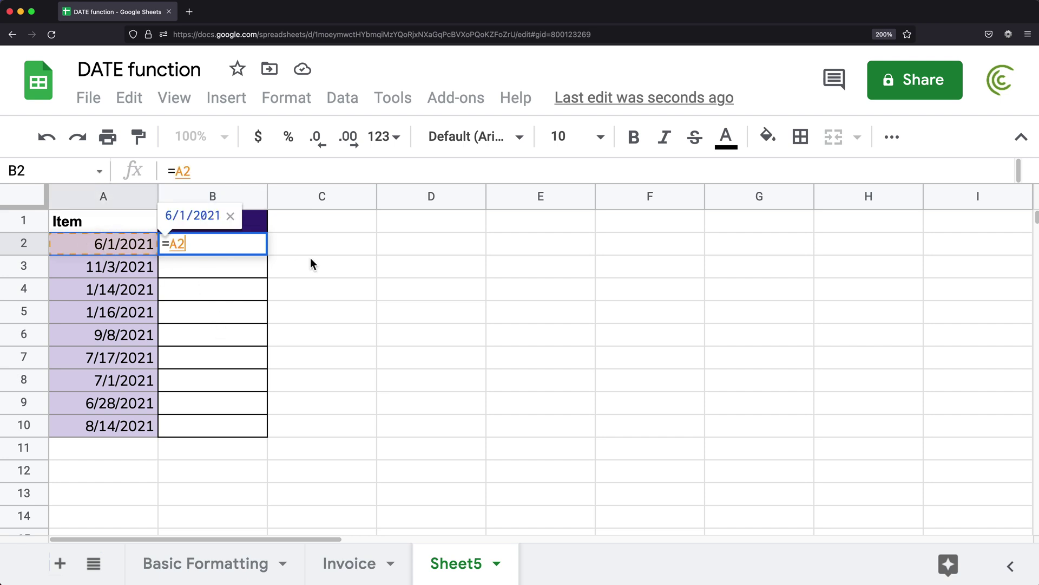
{"action": "type", "text": ">"}
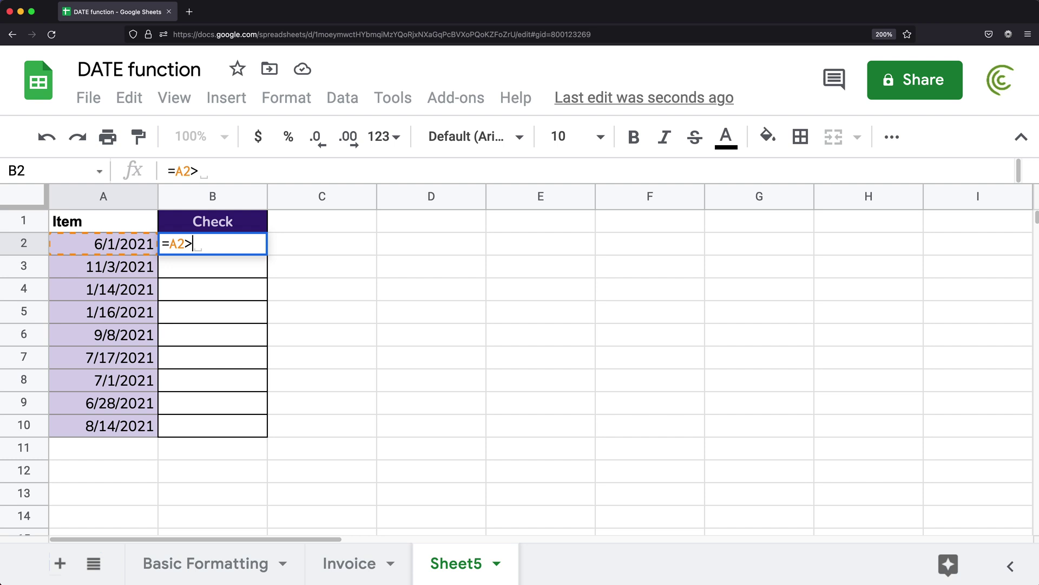
{"action": "type", "text": "11/"}
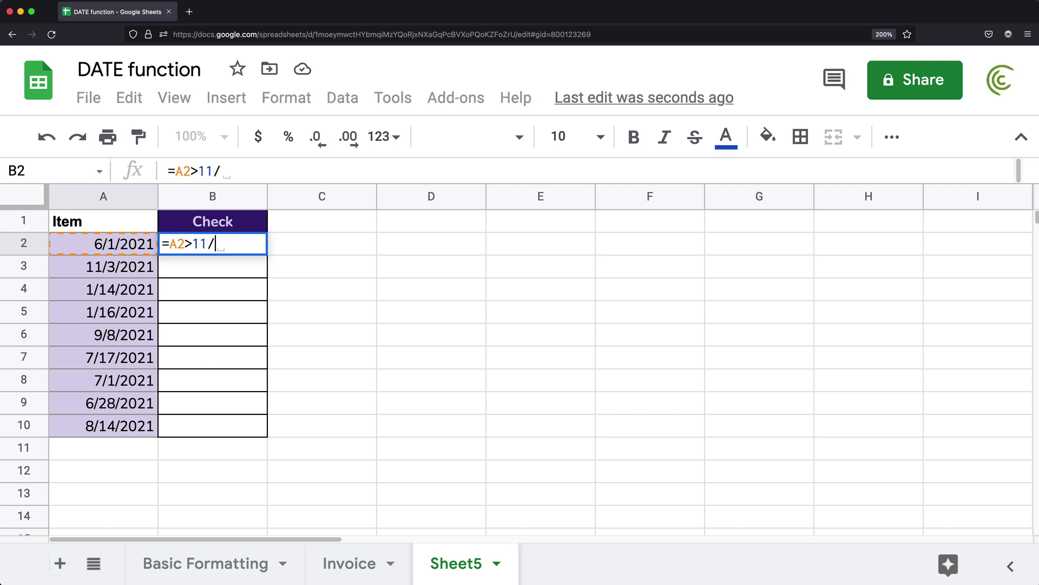
{"action": "type", "text": "1/2021"}
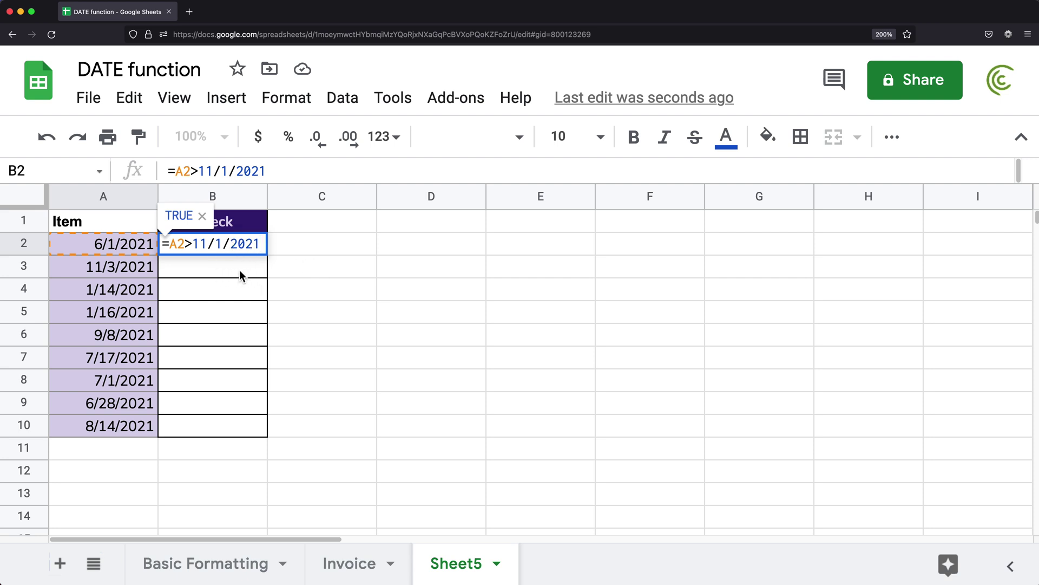
{"action": "left_click_drag", "start_coordinate": [267, 253], "coordinate": [261, 432]}
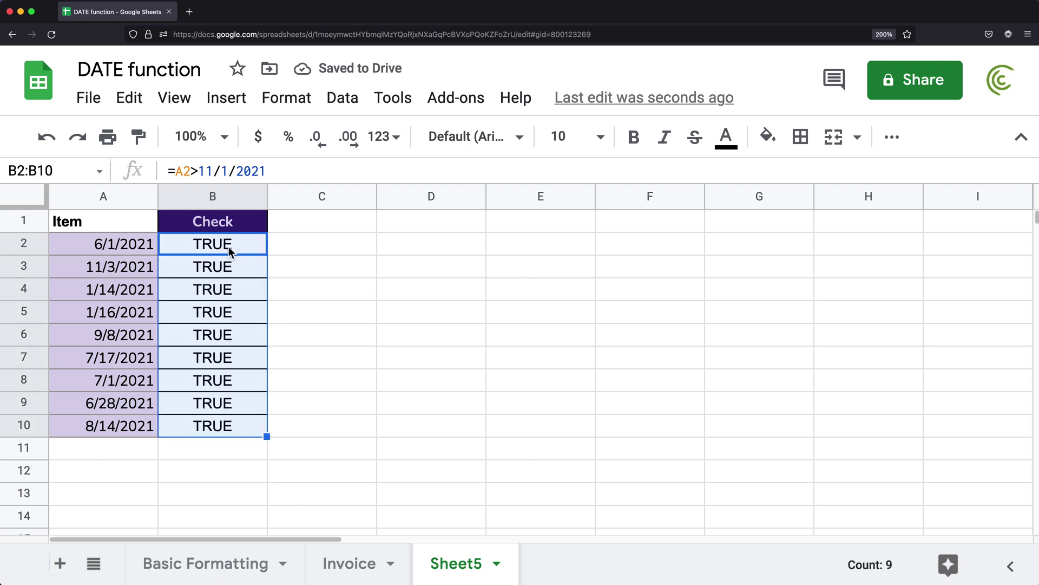
Step: Inspect B2's formula to preview how the unquoted 11/1/2021 is evaluated
{"action": "double_click", "coordinate": [198, 244]}
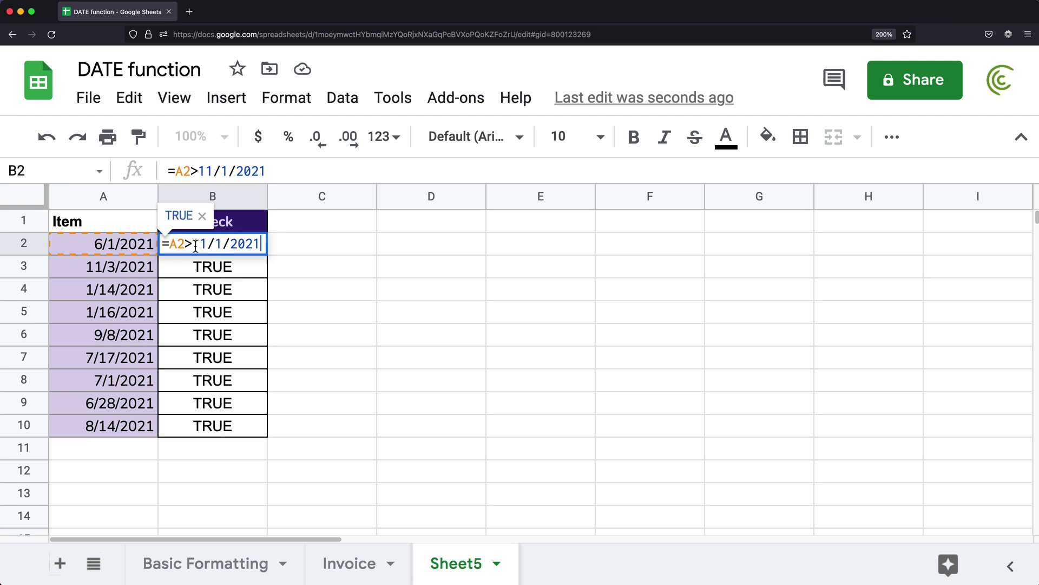
{"action": "left_click_drag", "start_coordinate": [193, 244], "coordinate": [258, 256]}
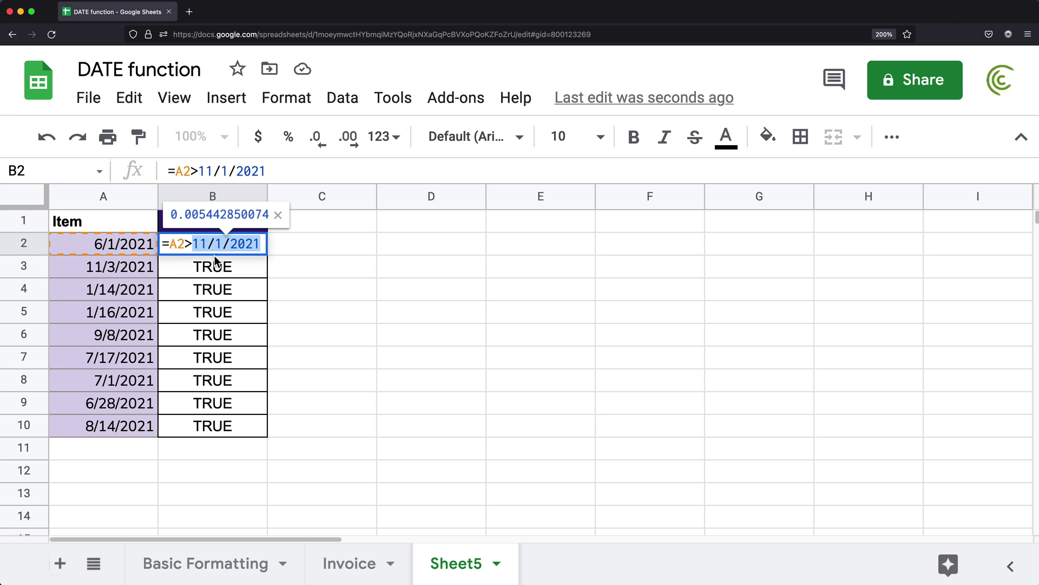
{"action": "left_click", "coordinate": [197, 245]}
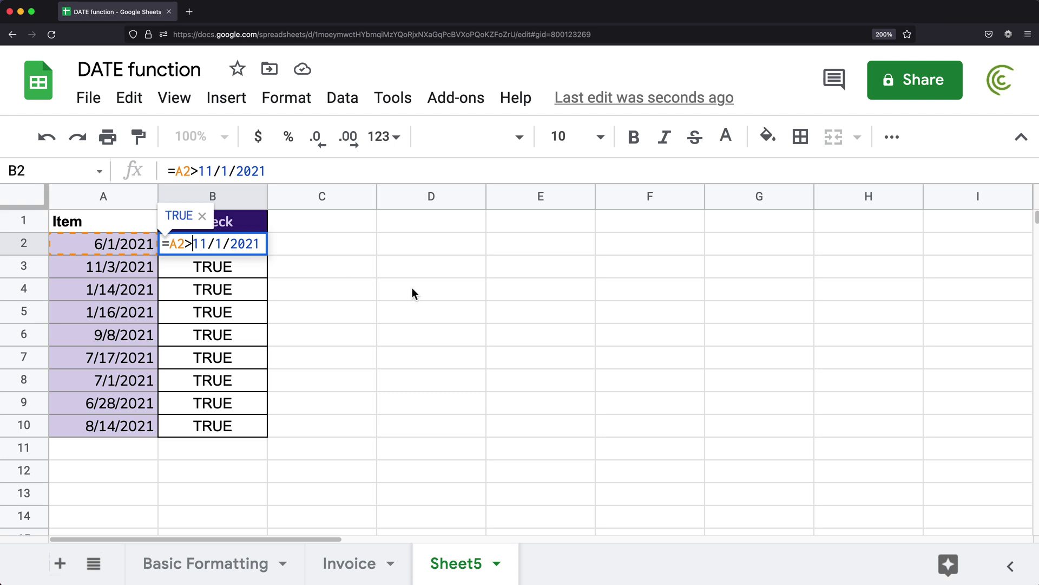
Step: Quote the date so B2 reads =A2>"11/1/2021", then fill it down to B10
{"action": "type", "text": "\""}
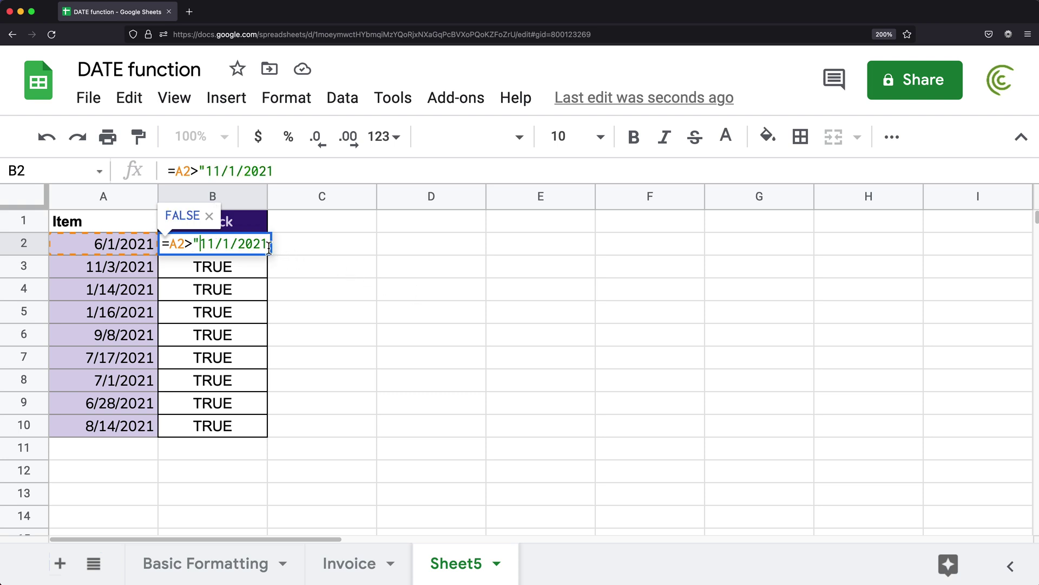
{"action": "left_click", "coordinate": [269, 246]}
{"action": "type", "text": "\""}
{"action": "key", "text": "Return"}
{"action": "key", "text": "Up"}
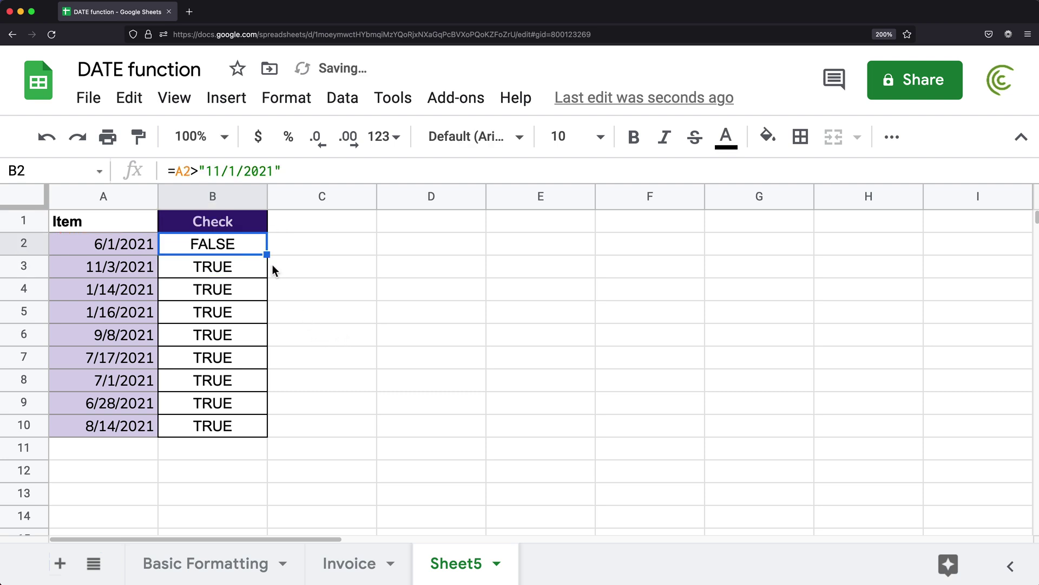
{"action": "left_click_drag", "start_coordinate": [267, 254], "coordinate": [255, 424]}
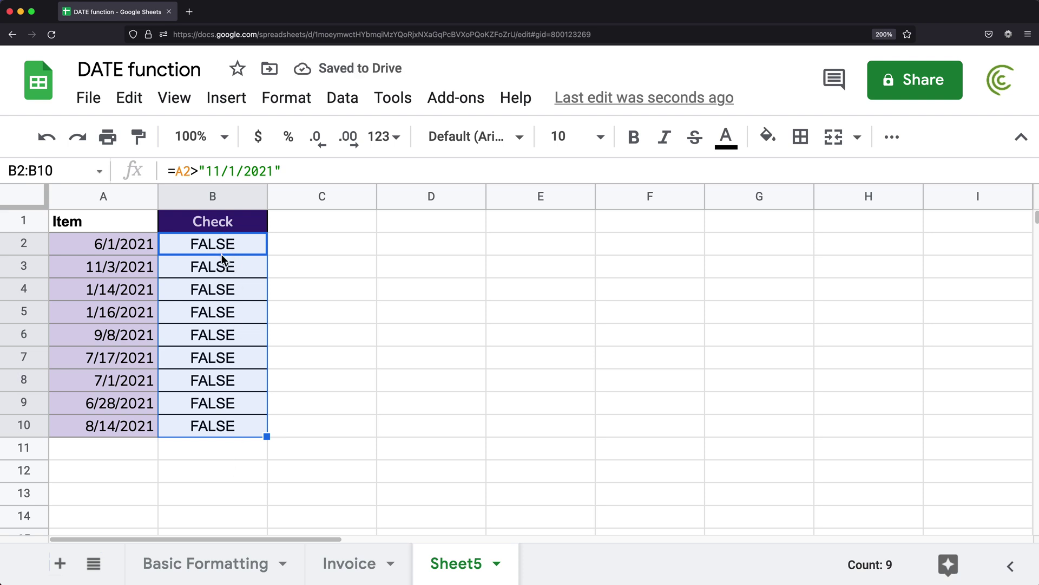
Step: Review the quoted-date formulas in B2, B3 and B4
{"action": "double_click", "coordinate": [224, 247]}
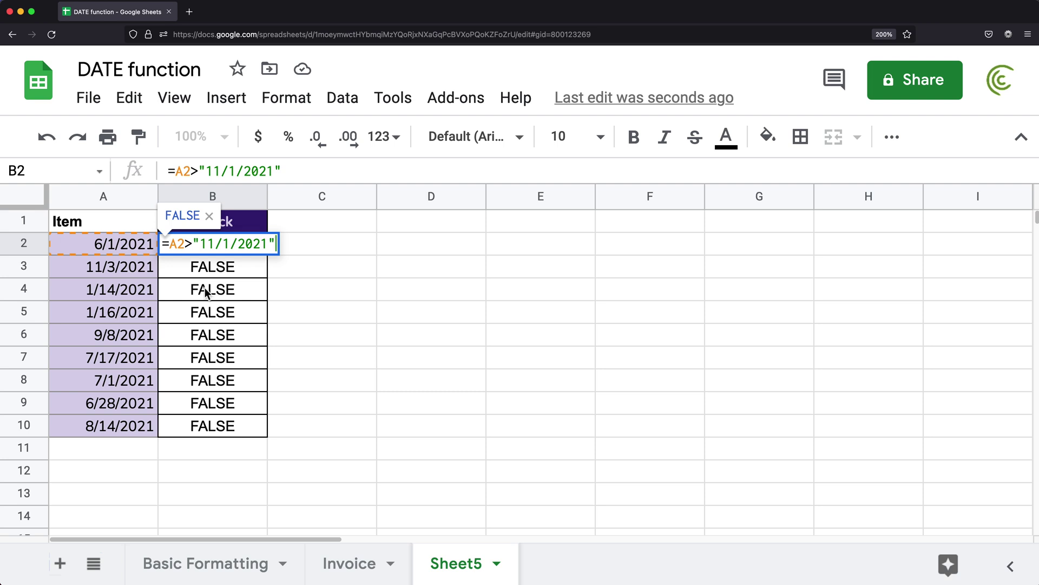
{"action": "key", "text": "Return"}
{"action": "key", "text": "Return"}
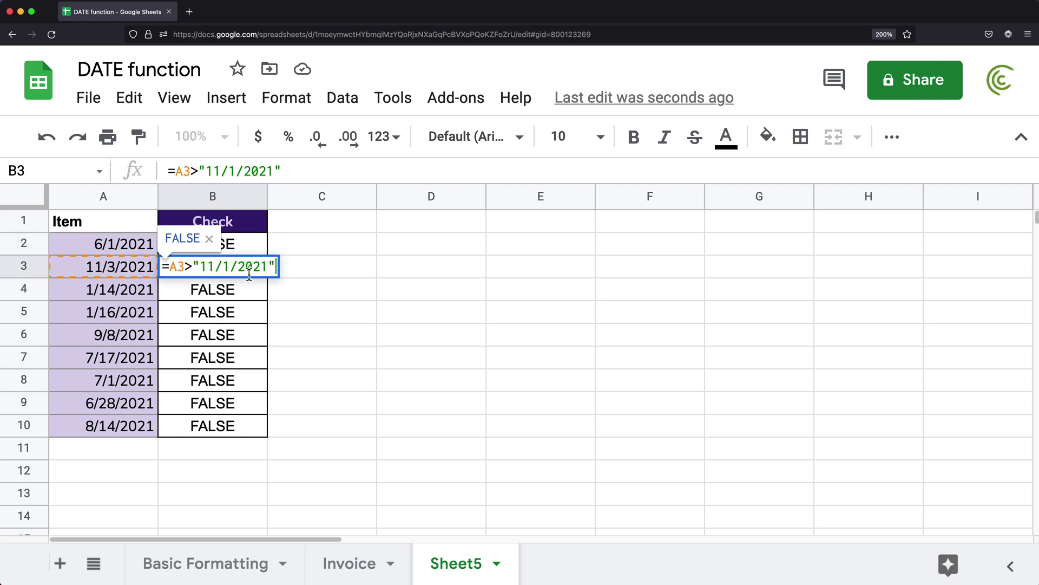
{"action": "key", "text": "Return"}
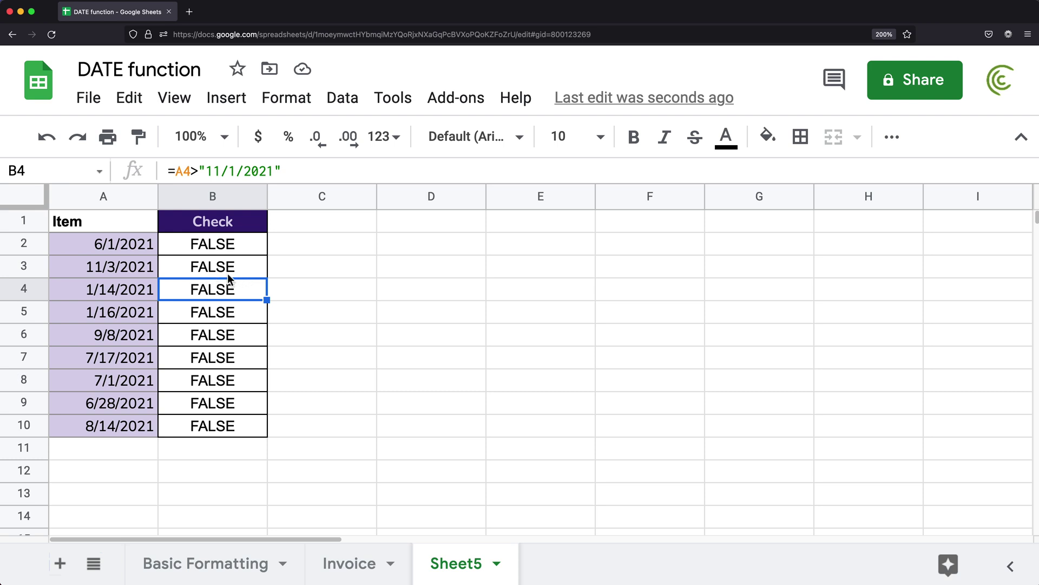
Step: Examine the A2 reference and quoted date in B2's formula, then reopen B2 for editing
{"action": "left_click", "coordinate": [230, 249]}
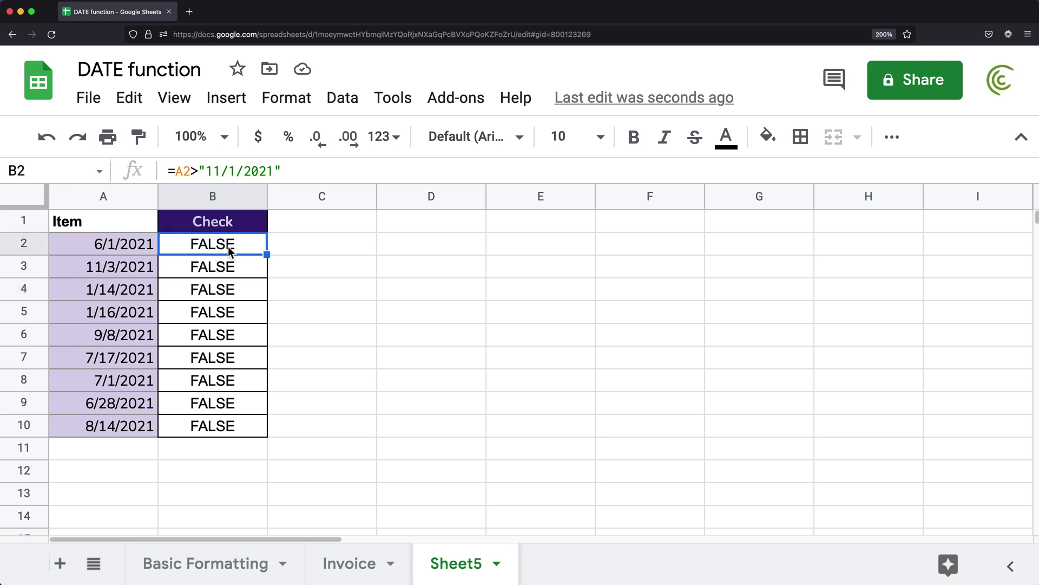
{"action": "key", "text": "Return"}
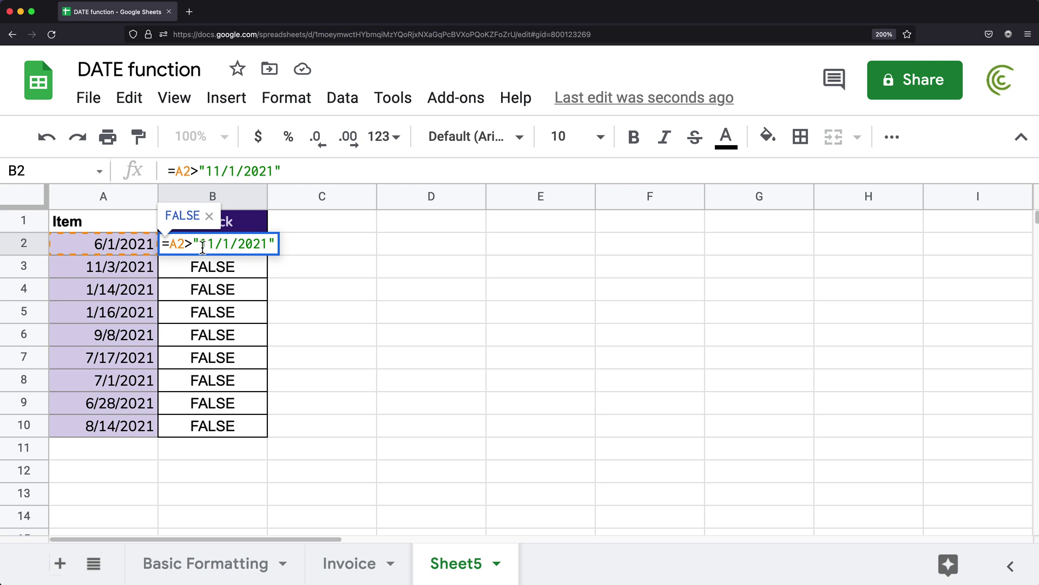
{"action": "left_click_drag", "start_coordinate": [198, 246], "coordinate": [279, 245]}
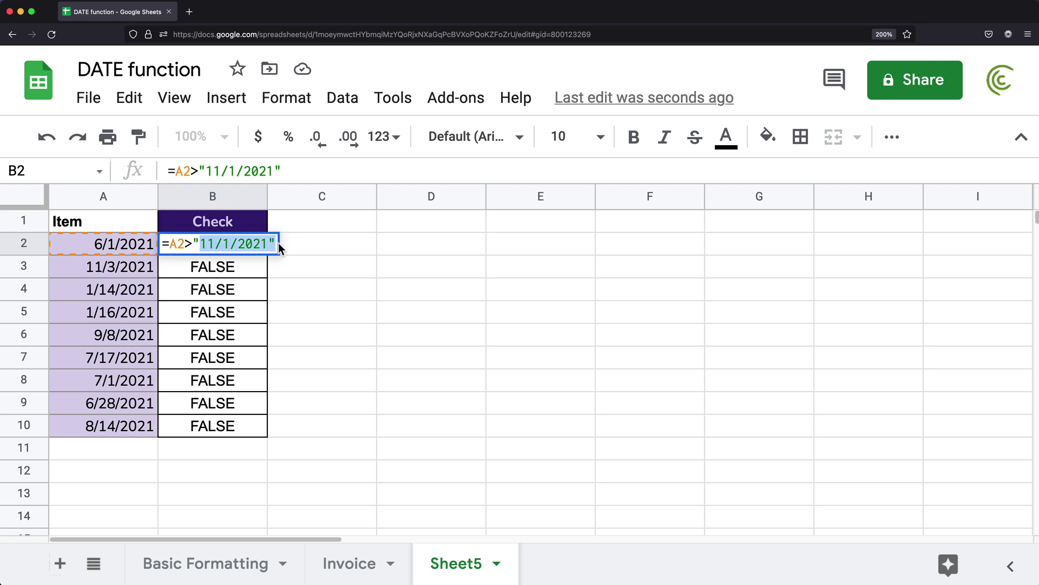
{"action": "double_click", "coordinate": [178, 246]}
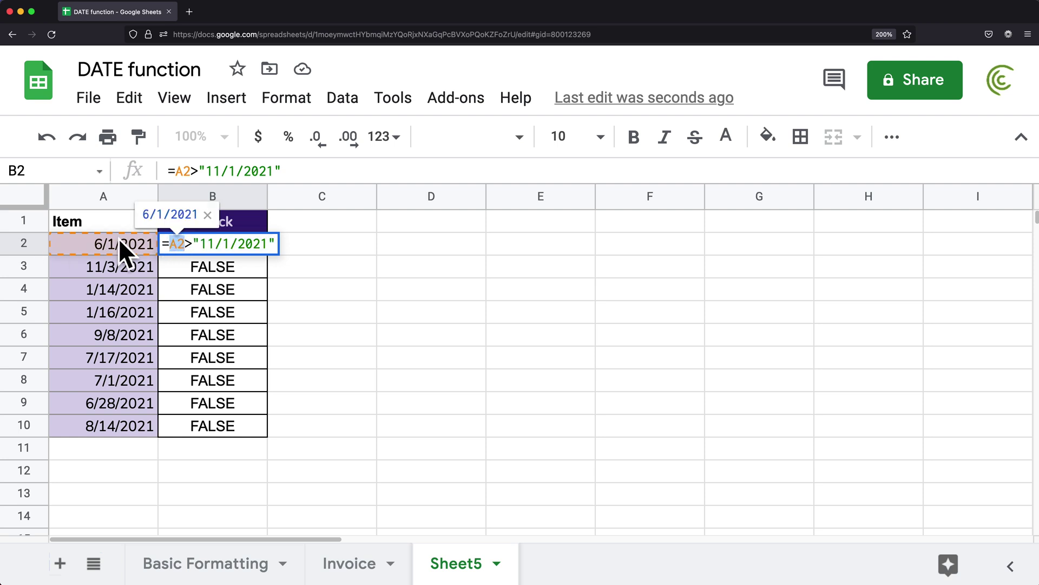
{"action": "left_click", "coordinate": [201, 245]}
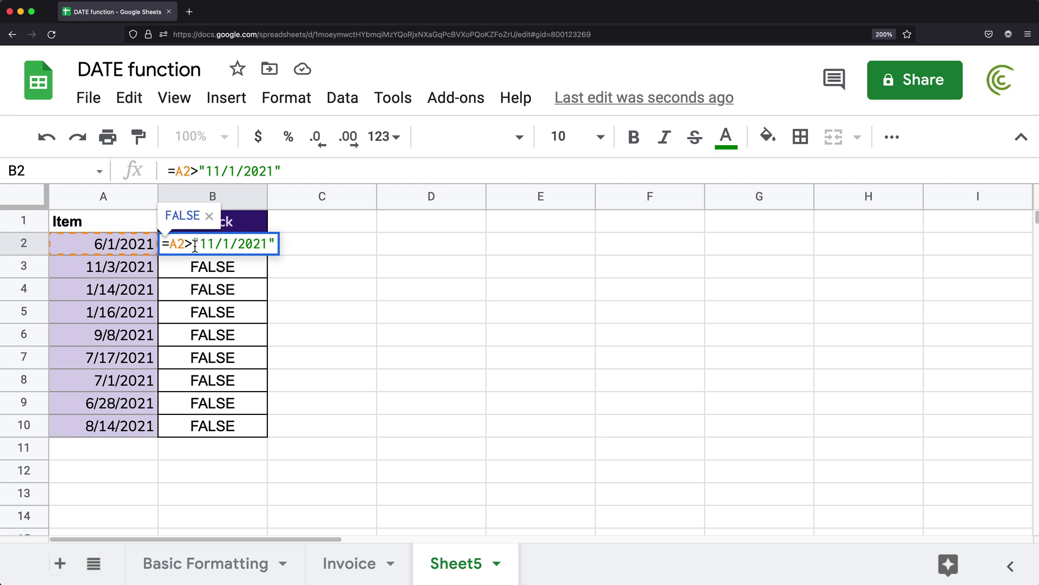
{"action": "double_click", "coordinate": [201, 245]}
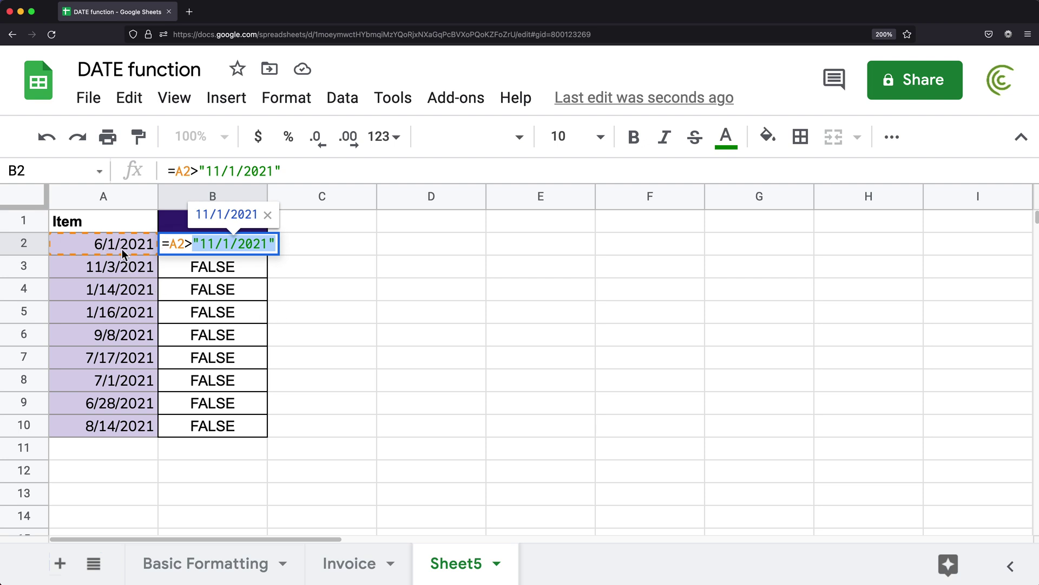
{"action": "key", "text": "Return"}
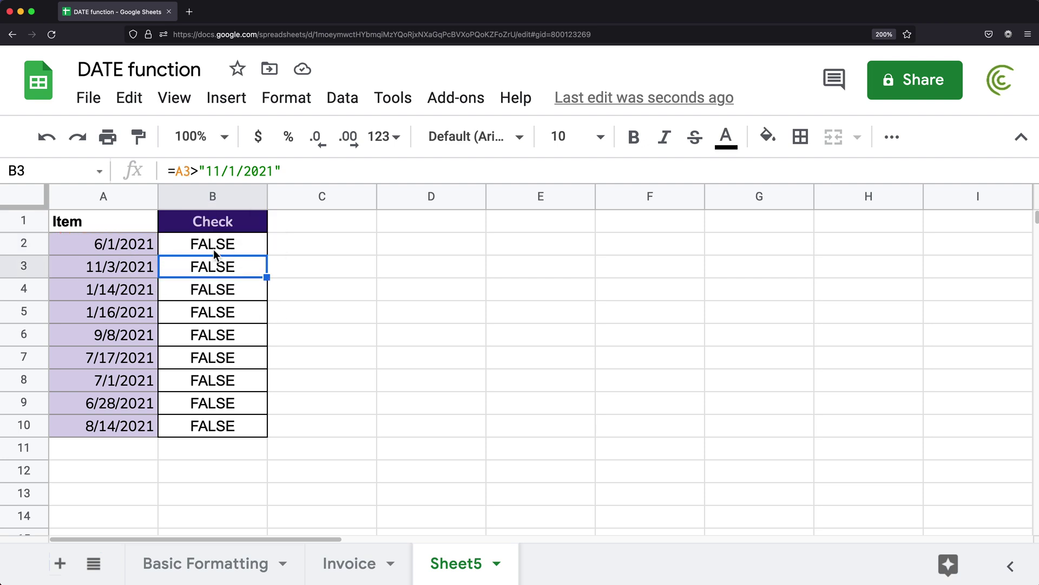
{"action": "left_click", "coordinate": [213, 249]}
{"action": "double_click", "coordinate": [246, 252]}
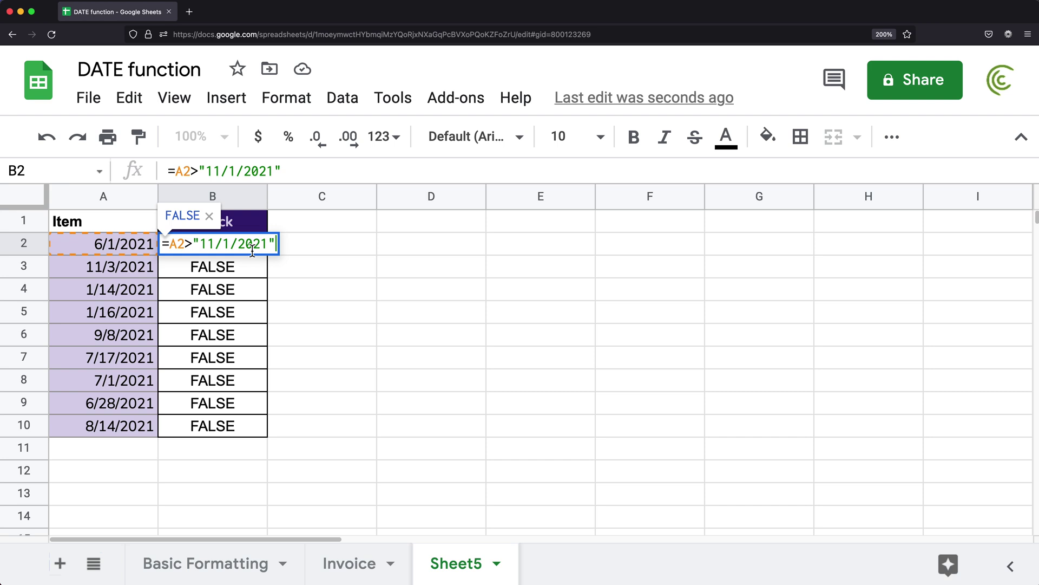
Step: Wrap the quoted date in DATEVALUE so B2 reads =A2>DATEVALUE("11/1/2021")
{"action": "left_click", "coordinate": [198, 250]}
{"action": "type", "text": "DATEVAL"}
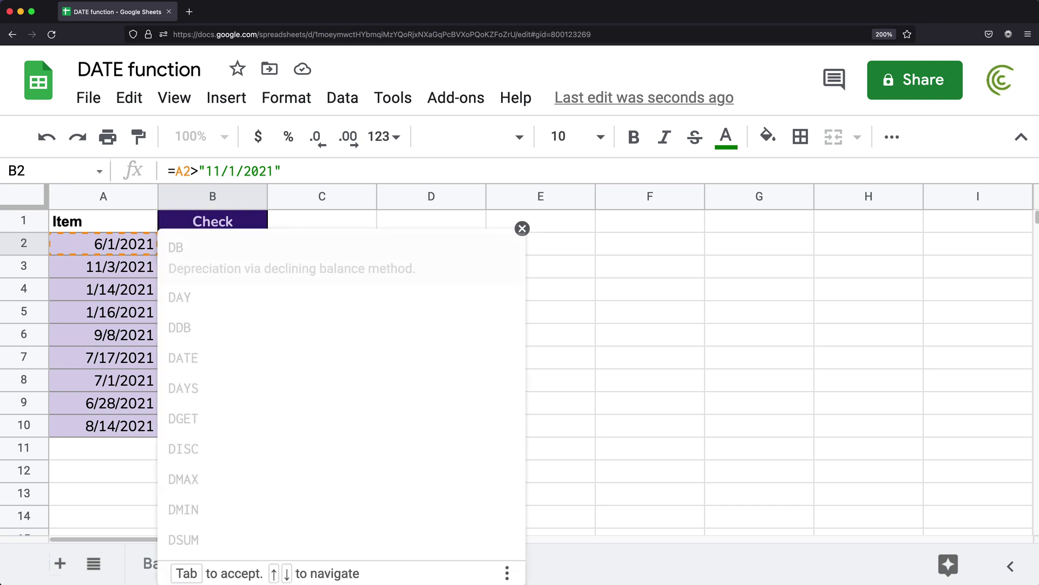
{"action": "type", "text": "UE("}
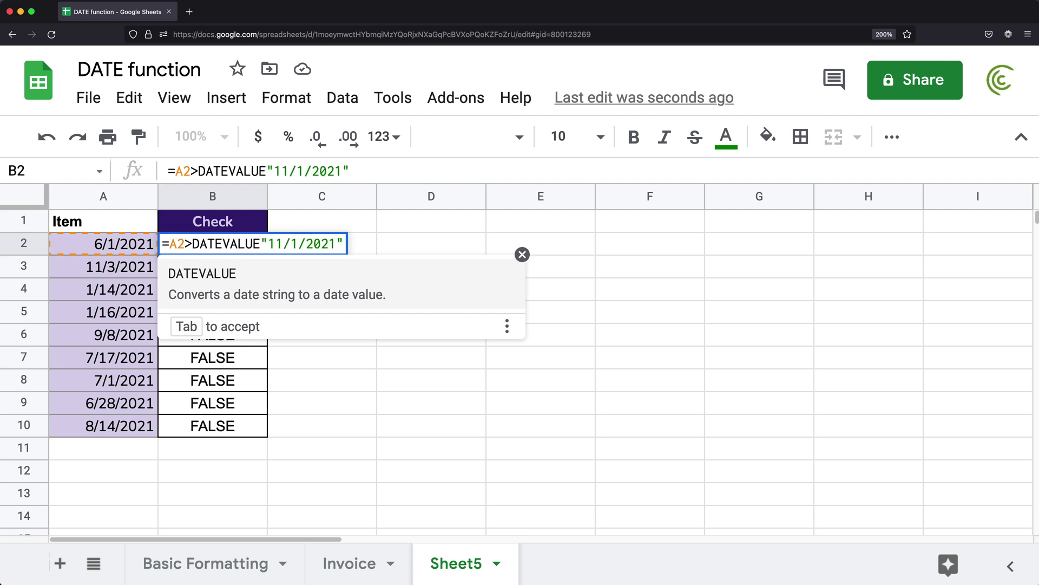
{"action": "left_click", "coordinate": [355, 246]}
{"action": "type", "text": ")"}
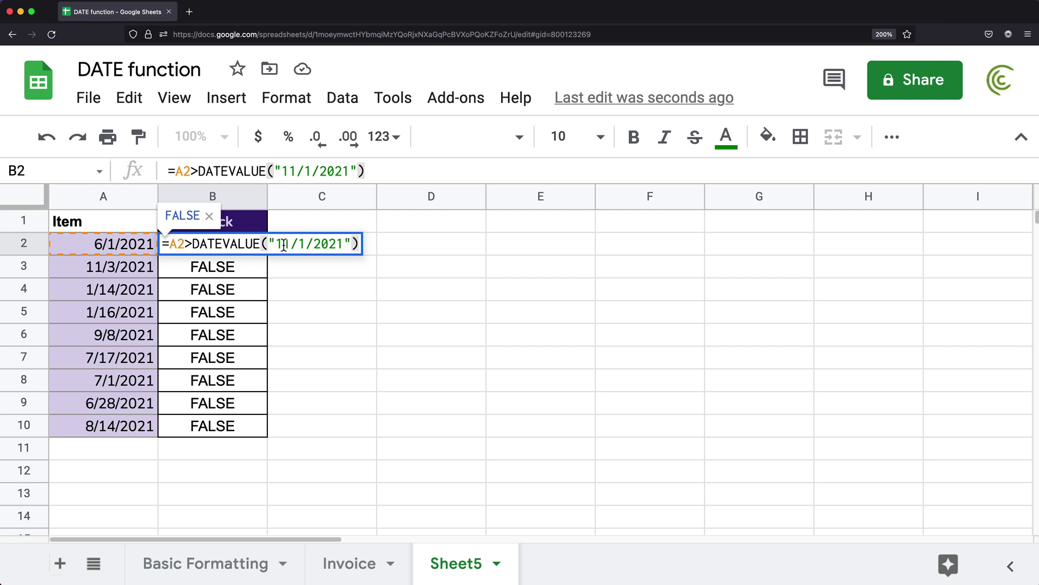
{"action": "left_click_drag", "start_coordinate": [269, 246], "coordinate": [351, 247]}
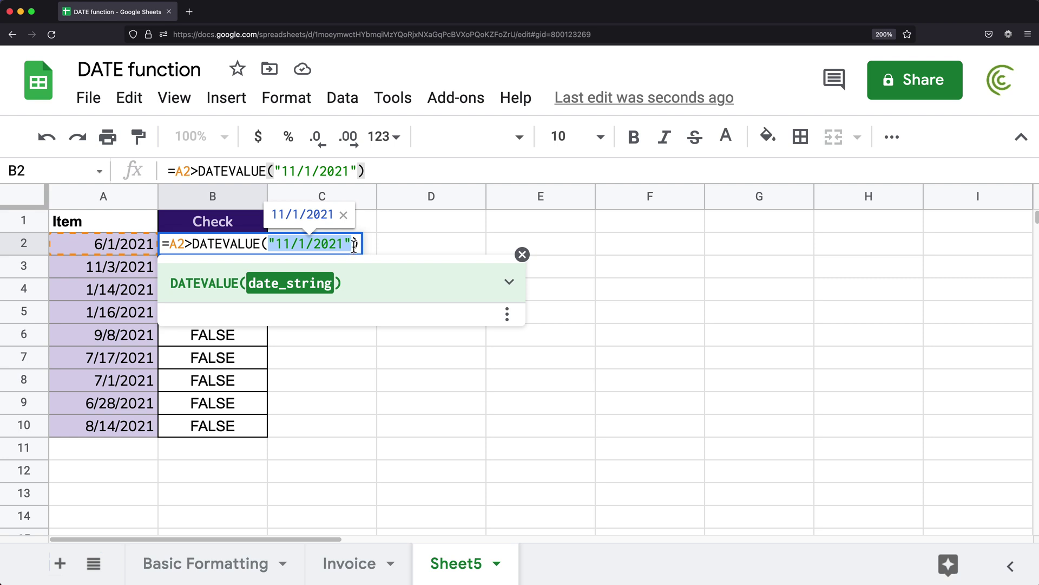
{"action": "left_click", "coordinate": [354, 245]}
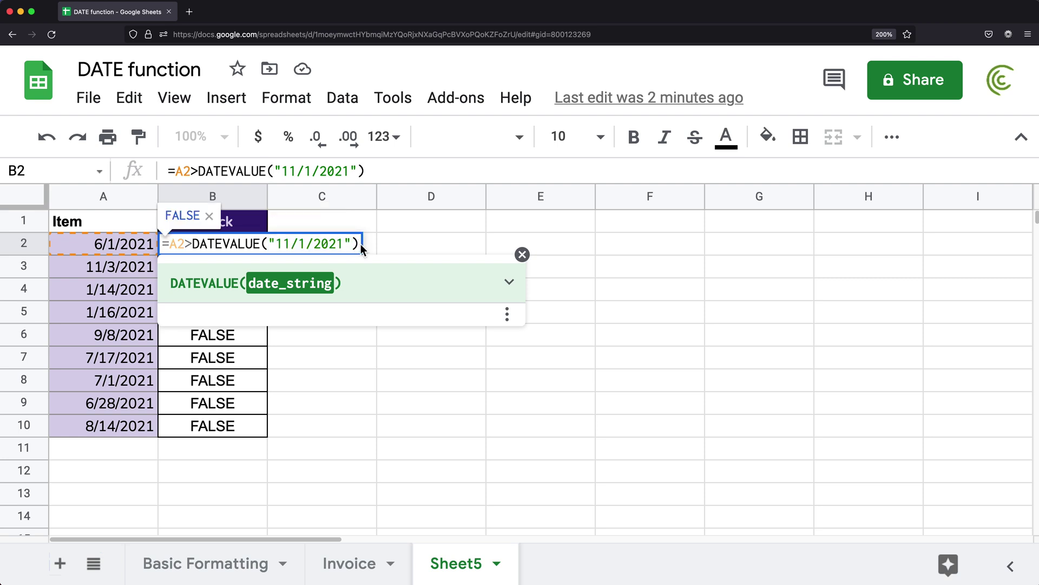
{"action": "left_click", "coordinate": [361, 244]}
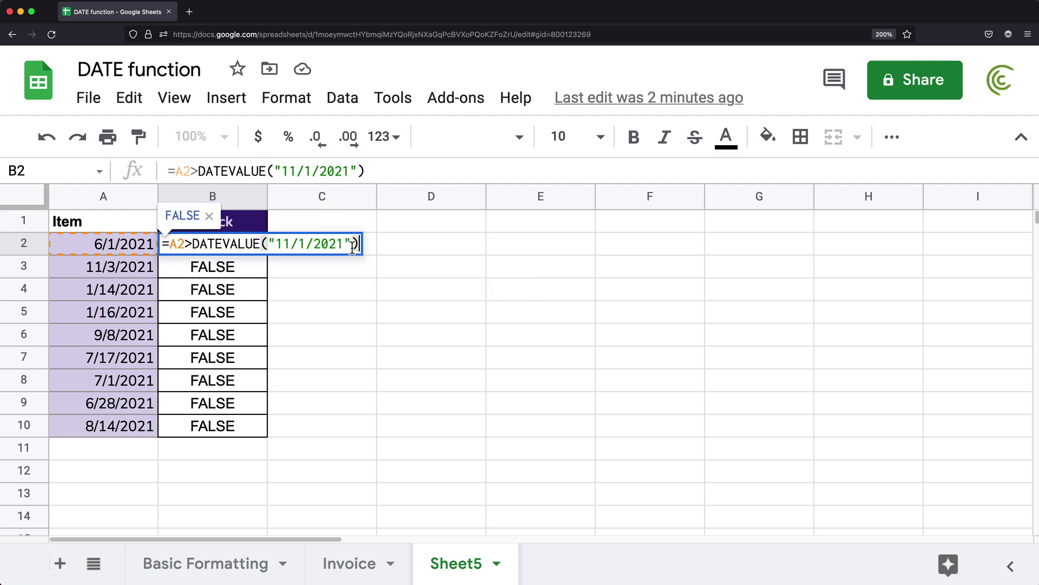
Step: Commit B2, fill the DATEVALUE formula down to B10, and check B3's formula
{"action": "key", "text": "Return"}
{"action": "left_click", "coordinate": [248, 246]}
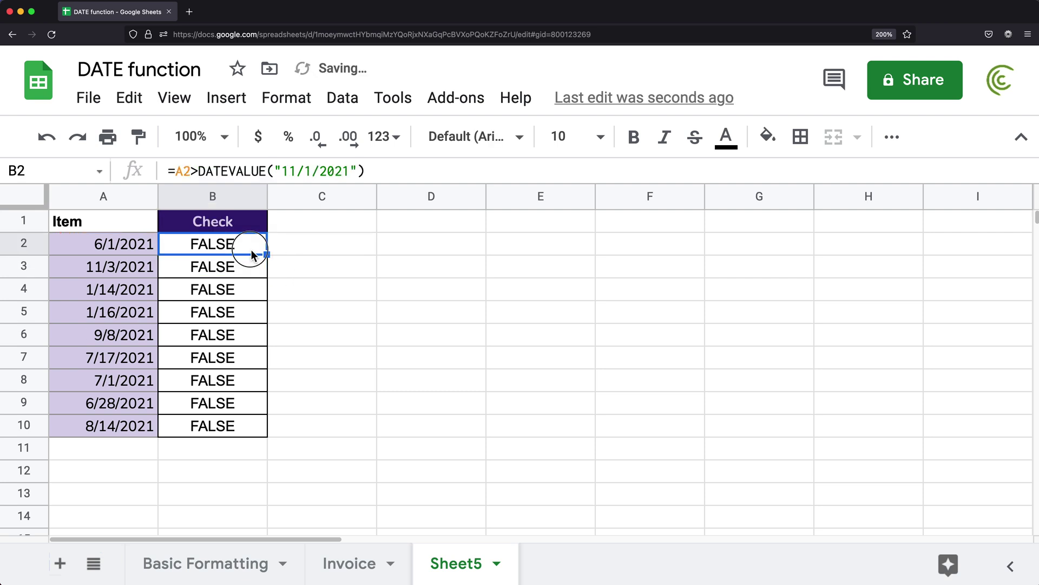
{"action": "left_click_drag", "start_coordinate": [267, 253], "coordinate": [255, 424]}
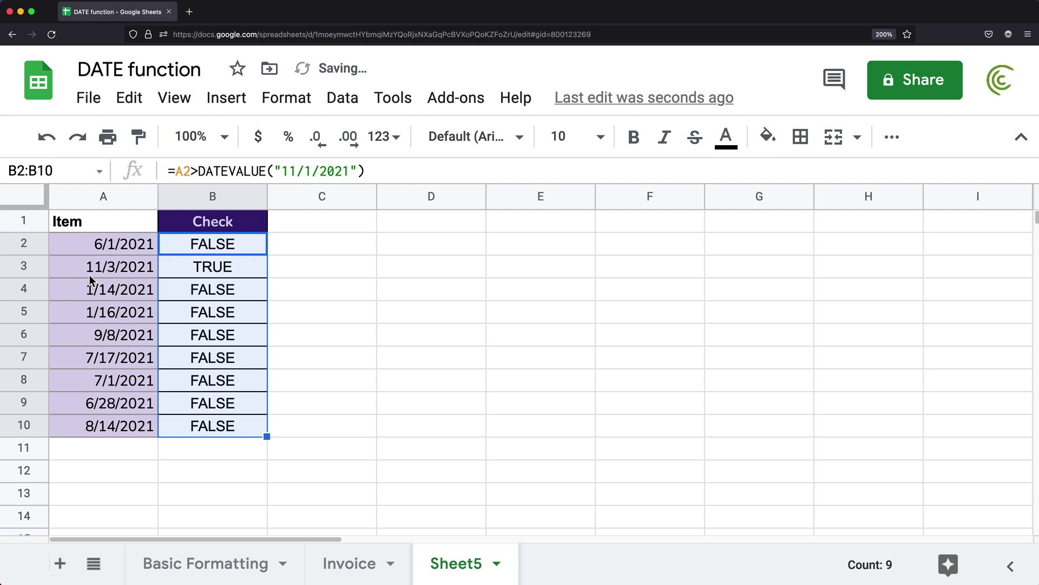
{"action": "key", "text": "Down"}
{"action": "double_click", "coordinate": [190, 271]}
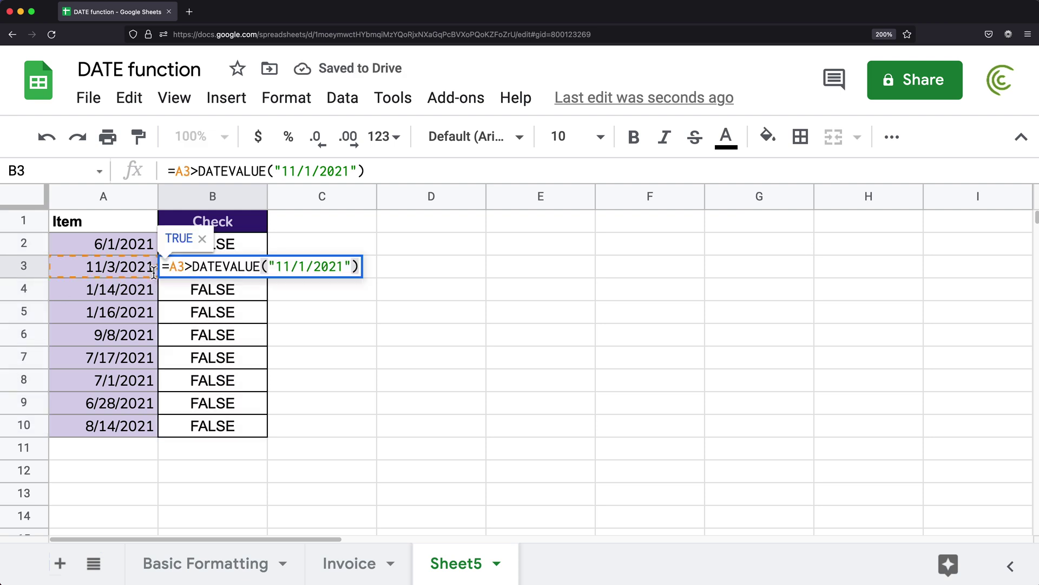
{"action": "key", "text": "Return"}
{"action": "double_click", "coordinate": [234, 246]}
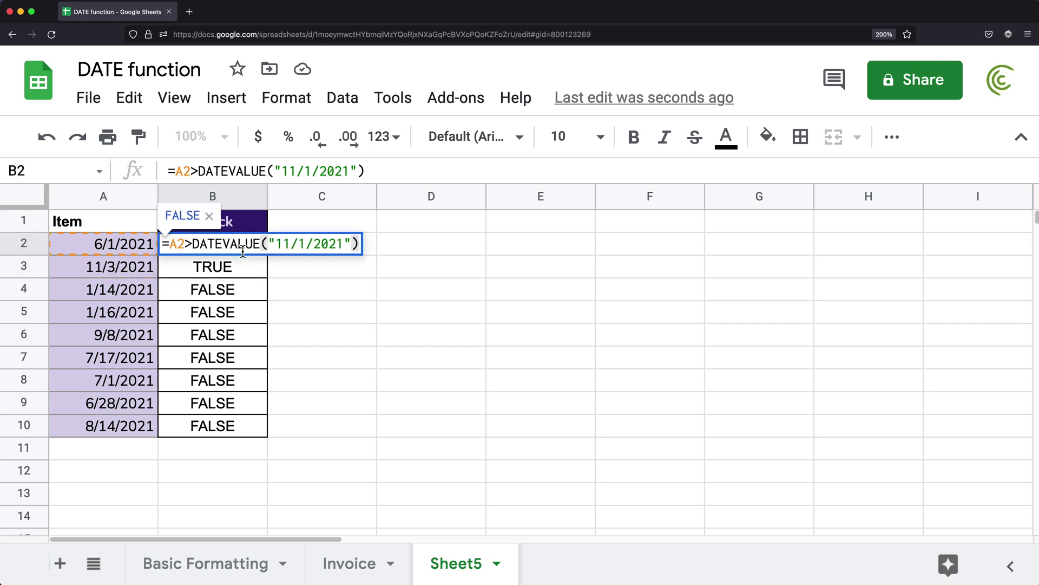
{"action": "double_click", "coordinate": [243, 252]}
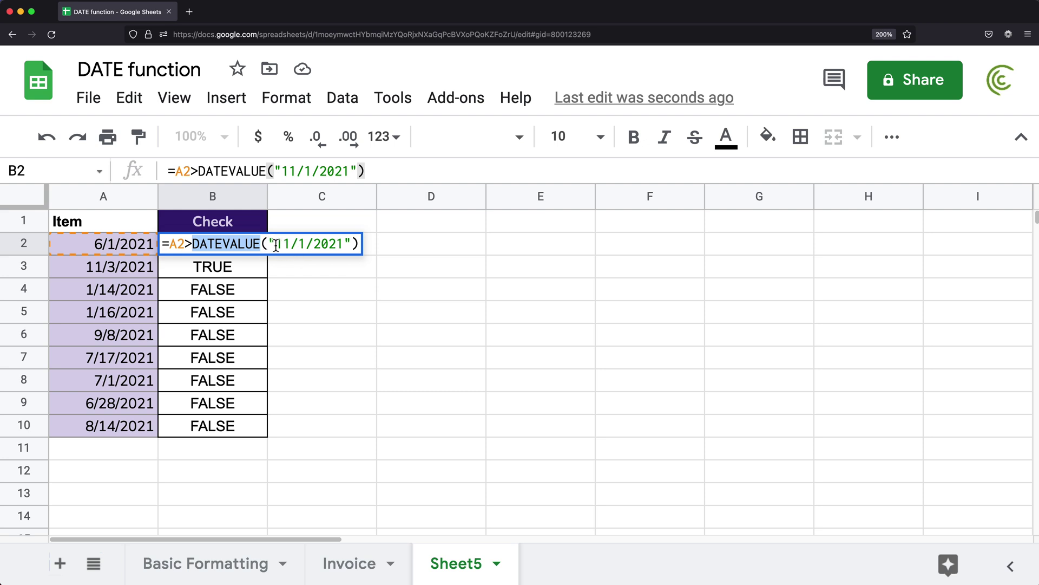
{"action": "left_click_drag", "start_coordinate": [279, 246], "coordinate": [340, 243]}
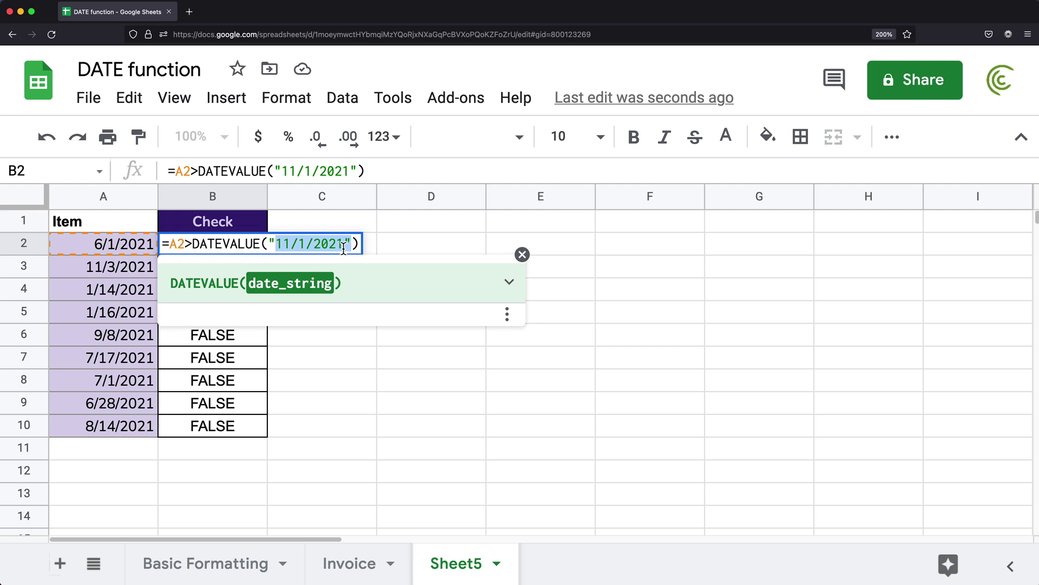
{"action": "left_click", "coordinate": [284, 243]}
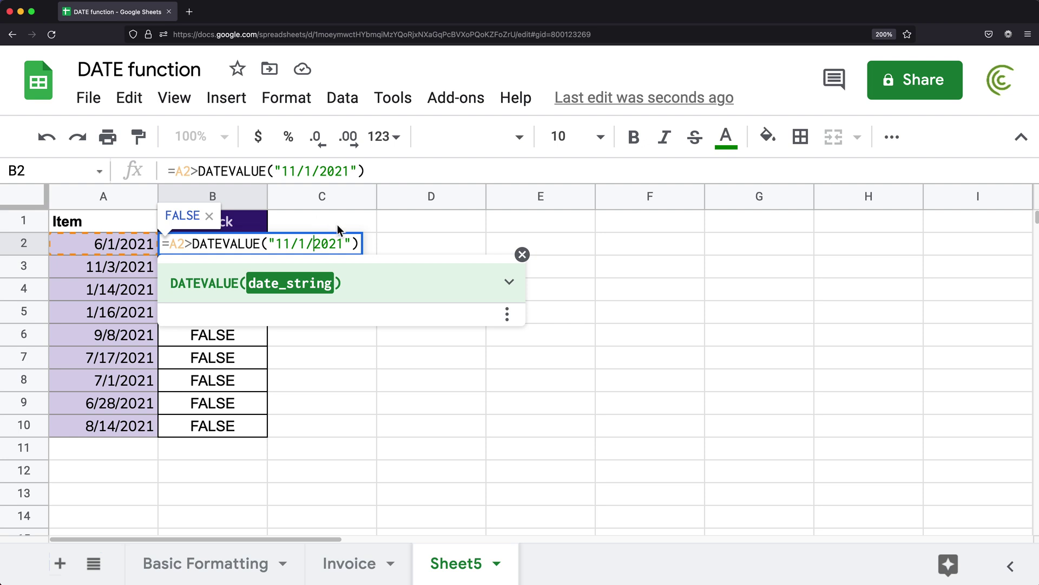
{"action": "left_click_drag", "start_coordinate": [351, 244], "coordinate": [269, 245]}
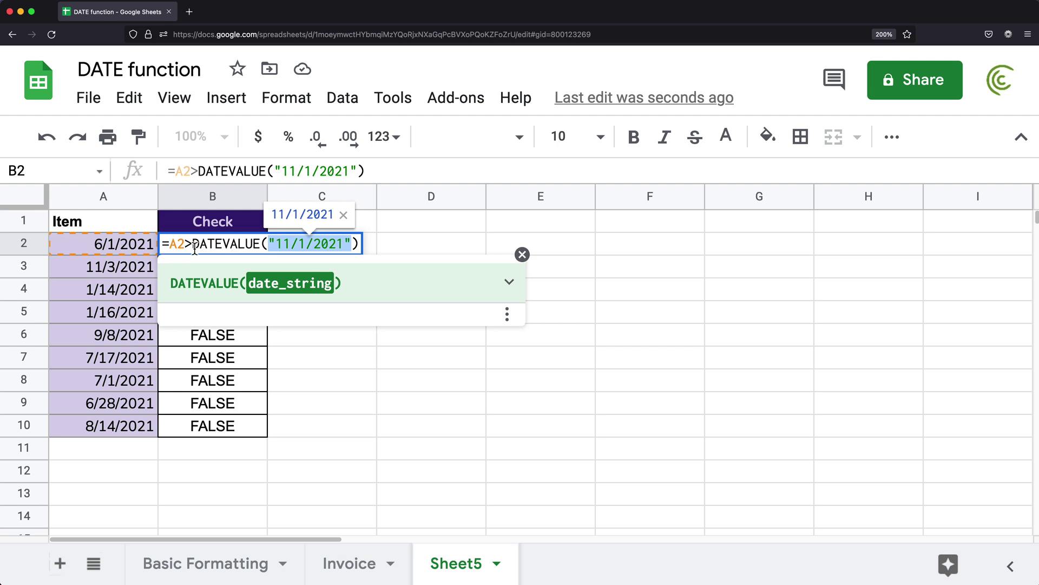
{"action": "left_click_drag", "start_coordinate": [192, 244], "coordinate": [400, 244]}
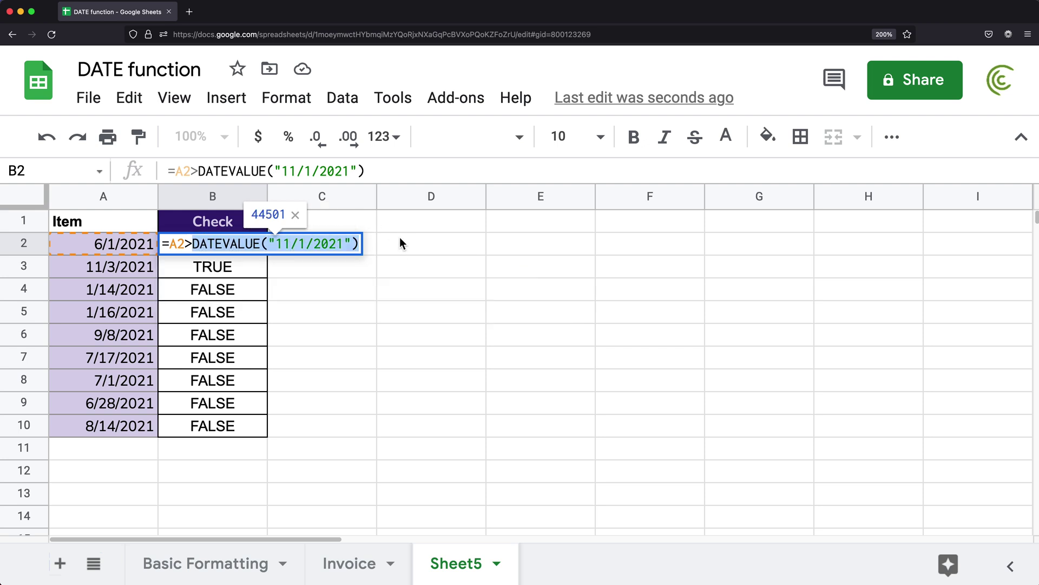
Step: Replace DATEVALUE("11/1/2021") with DATE(2021,11,1) in B2 and fill it down to B10
{"action": "key", "text": "BackSpace"}
{"action": "type", "text": "DATE"}
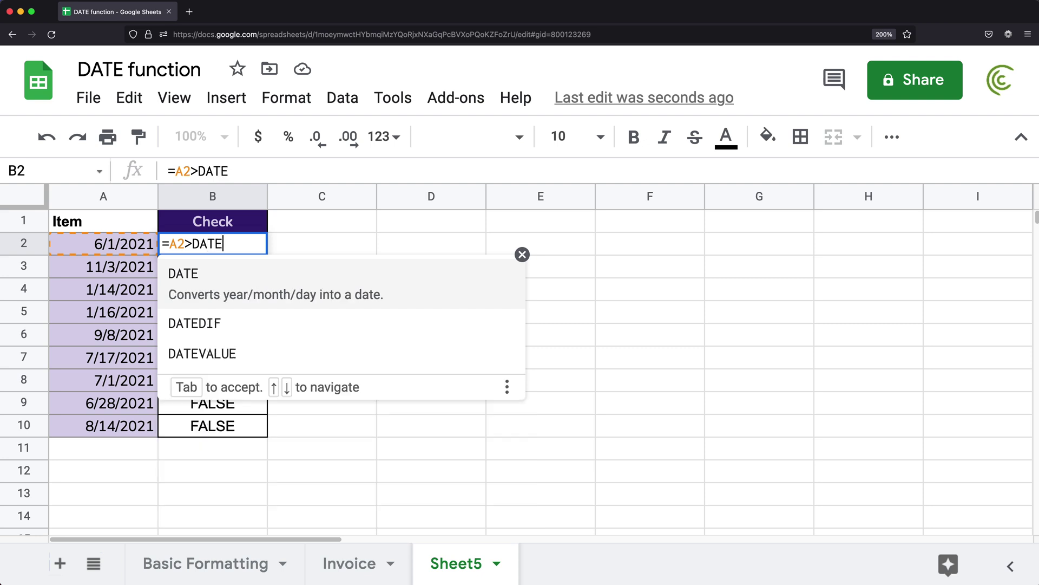
{"action": "type", "text": "("}
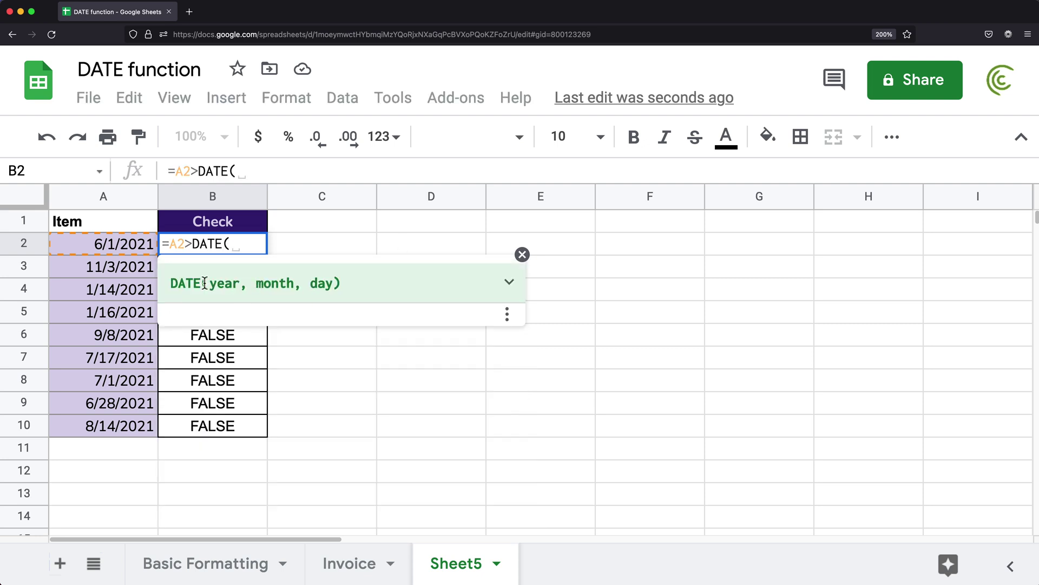
{"action": "type", "text": "2"}
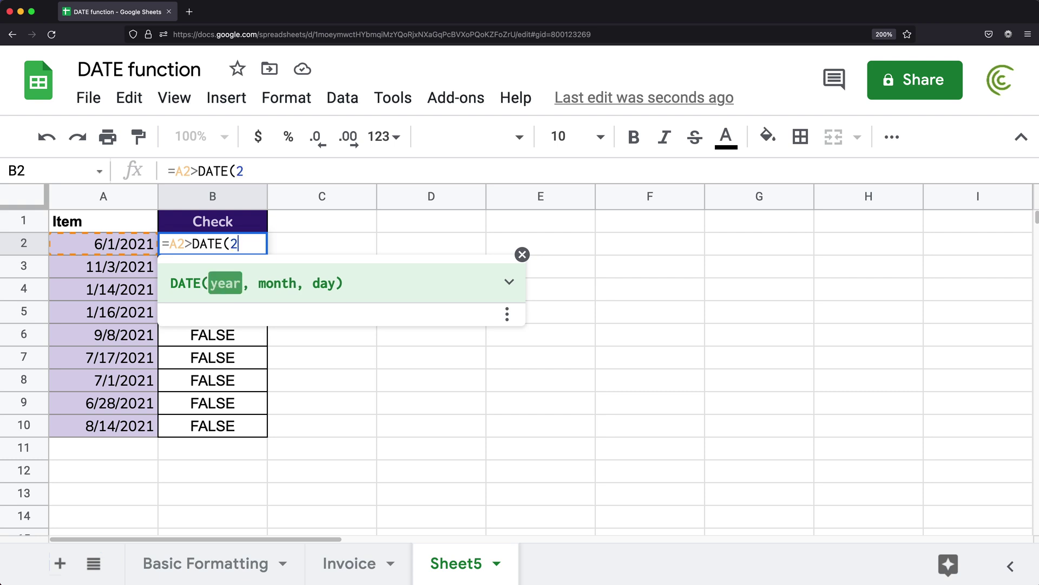
{"action": "type", "text": "021"}
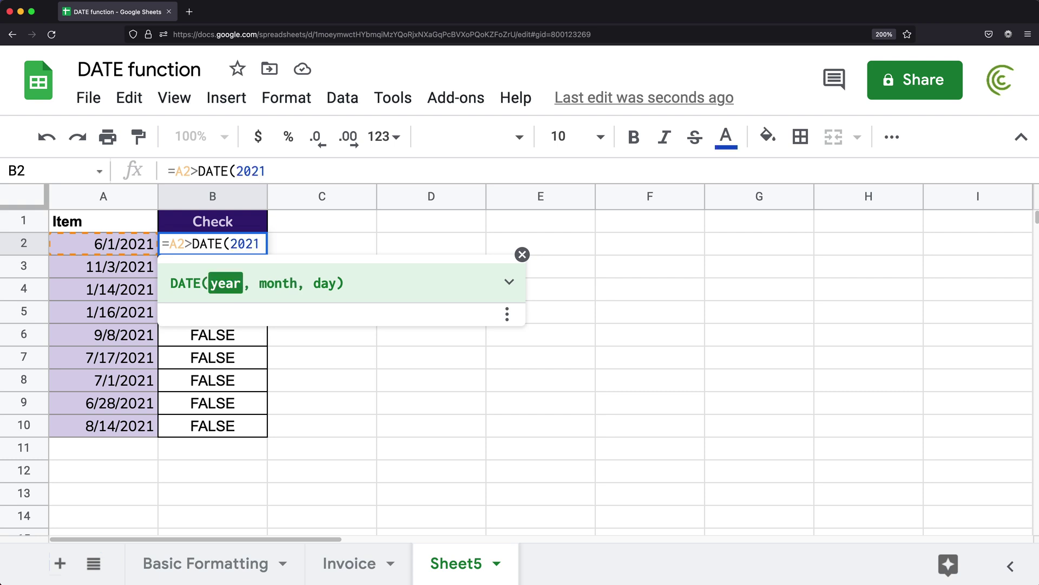
{"action": "type", "text": ", "}
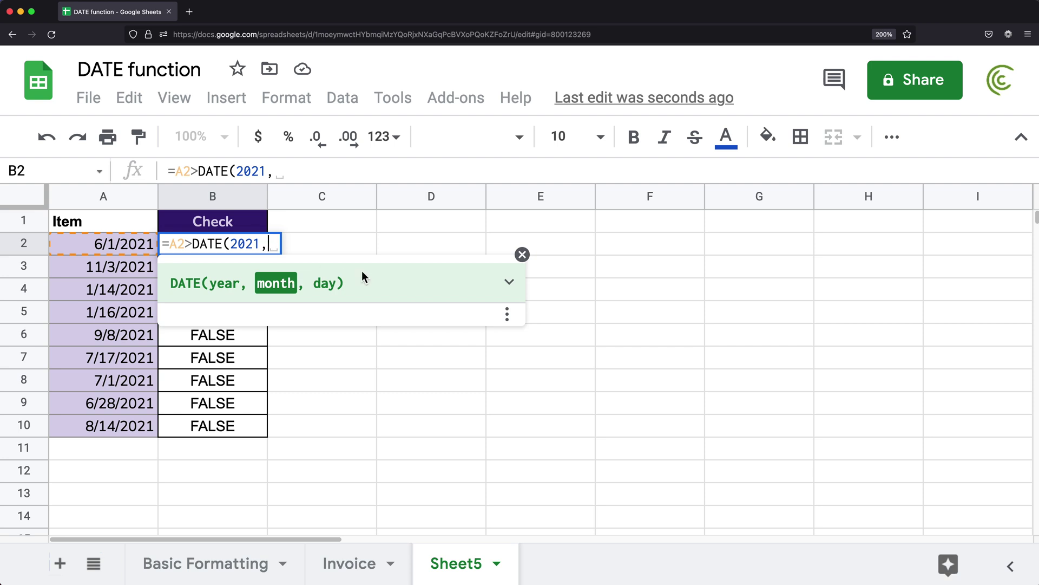
{"action": "type", "text": "11,"}
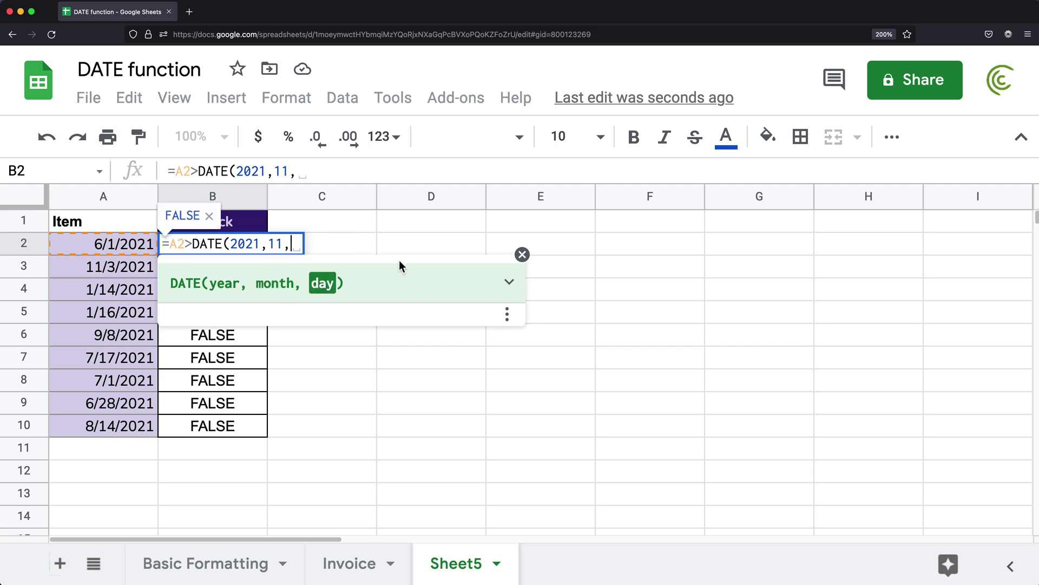
{"action": "type", "text": "1)"}
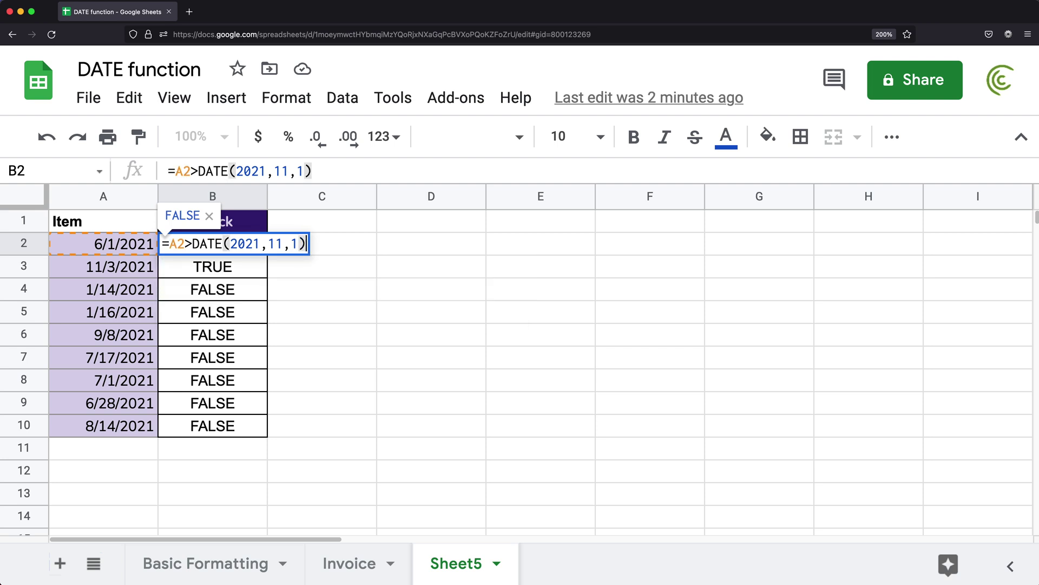
{"action": "key", "text": "Return"}
{"action": "left_click", "coordinate": [243, 249]}
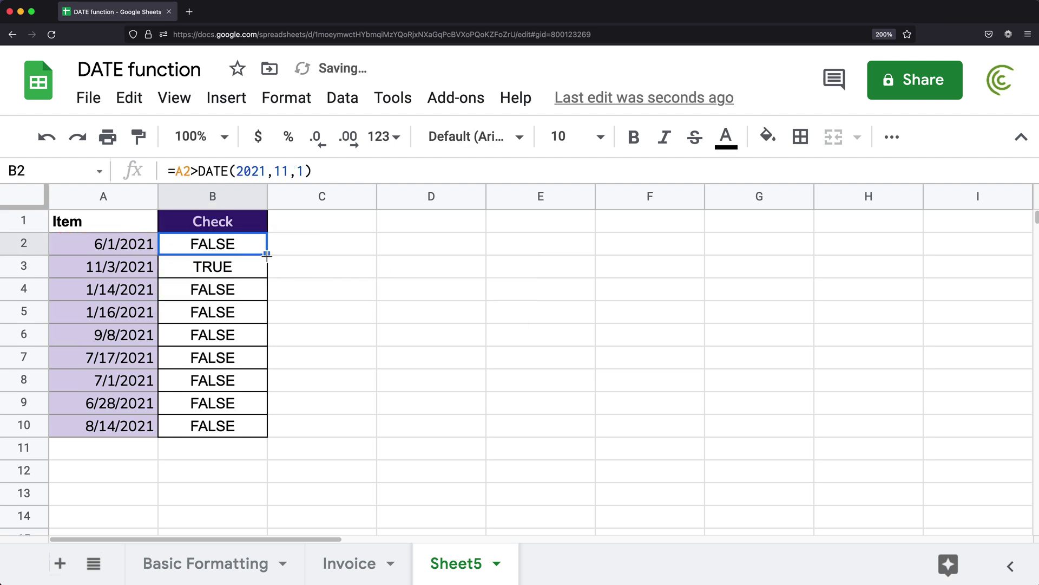
{"action": "left_click_drag", "start_coordinate": [267, 253], "coordinate": [266, 436]}
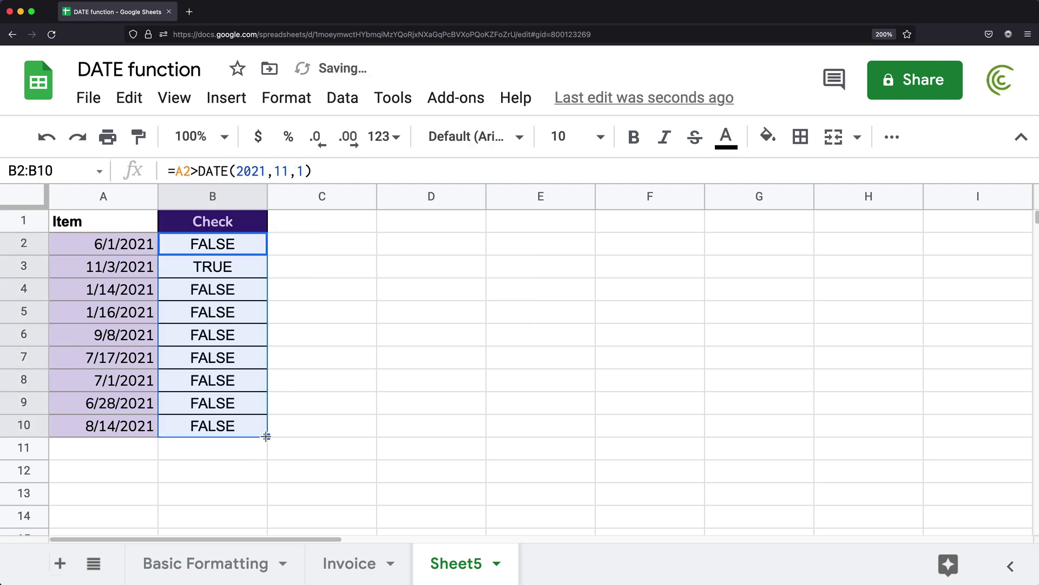
{"action": "left_click", "coordinate": [224, 249]}
{"action": "double_click", "coordinate": [225, 247]}
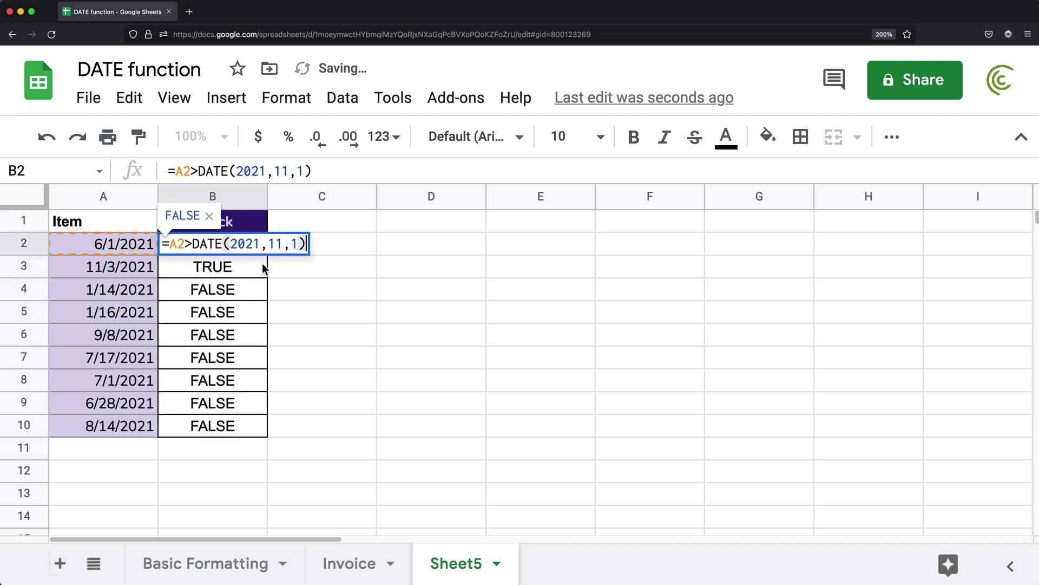
{"action": "left_click", "coordinate": [272, 246]}
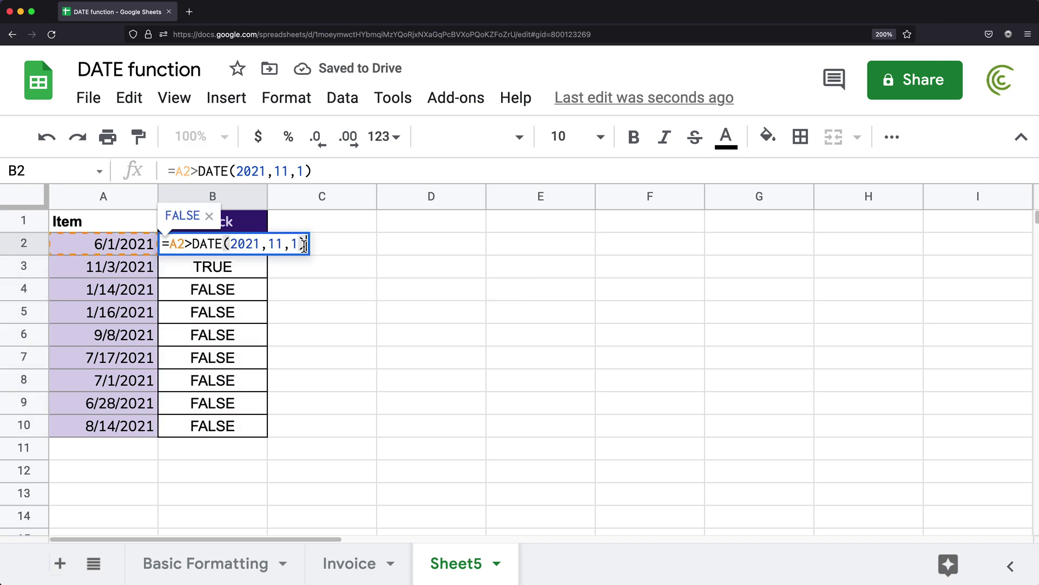
{"action": "left_click", "coordinate": [254, 246]}
{"action": "left_click", "coordinate": [293, 245]}
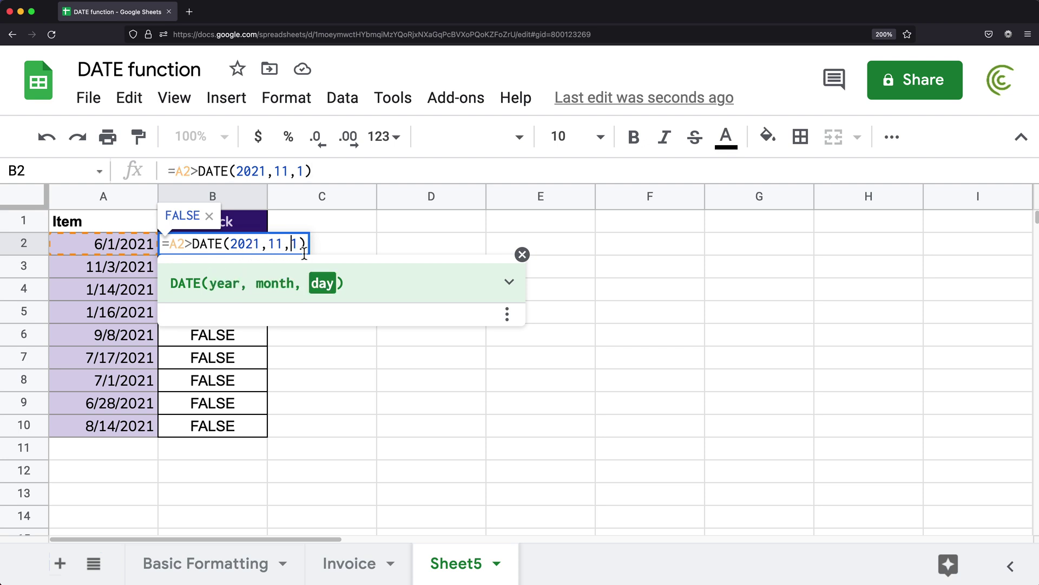
{"action": "left_click", "coordinate": [306, 244]}
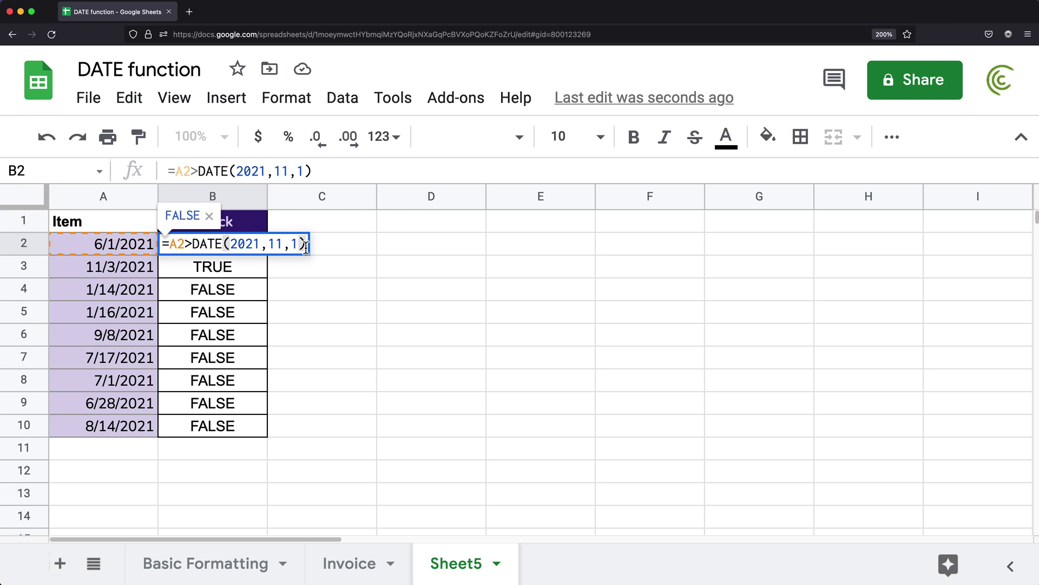
{"action": "left_click_drag", "start_coordinate": [190, 244], "coordinate": [307, 248]}
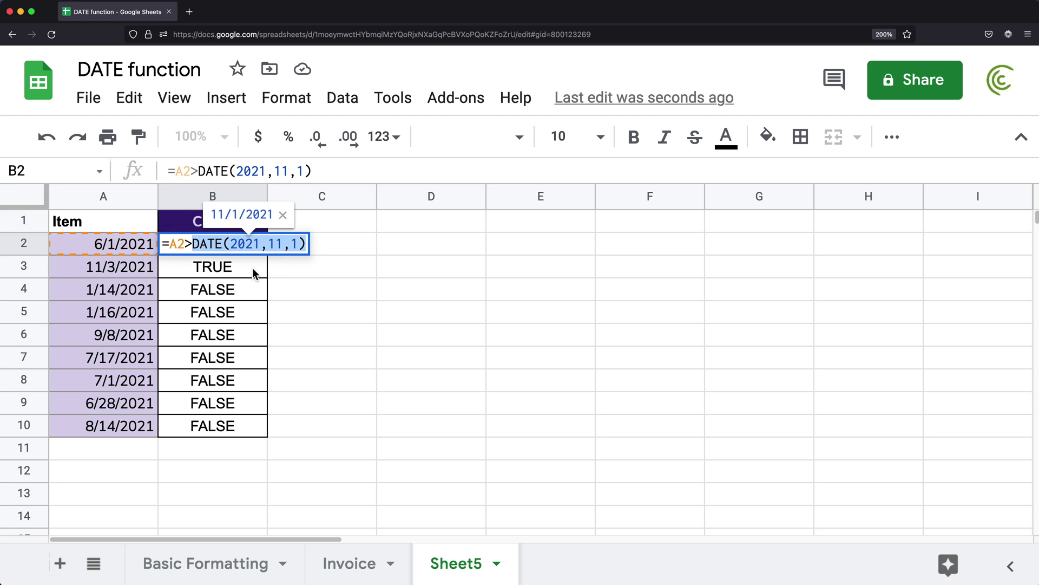
{"action": "double_click", "coordinate": [211, 246]}
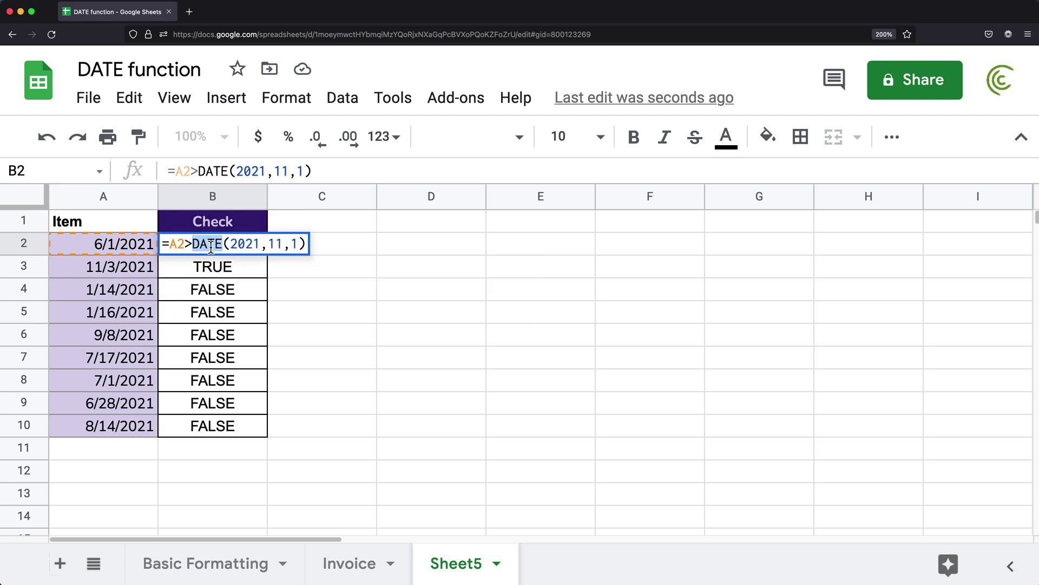